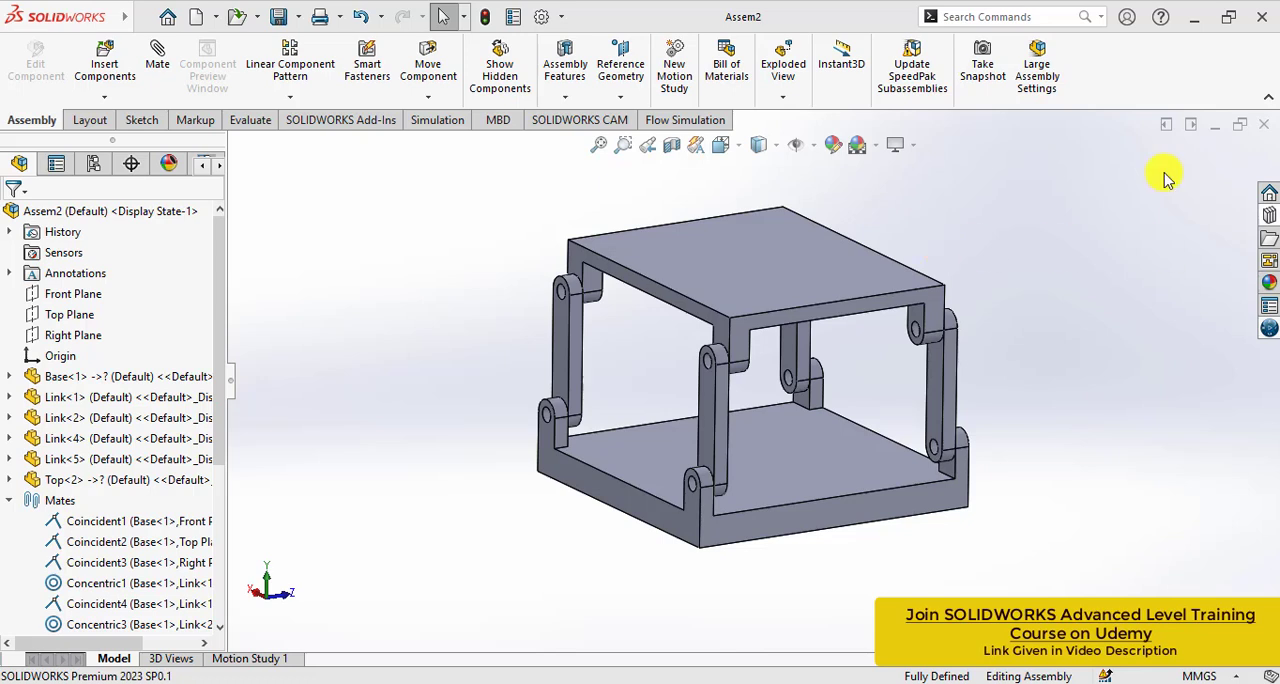
# - Create a new static simulation study for the assembly, keeping the name Static 1
pyautogui.click(440, 124)
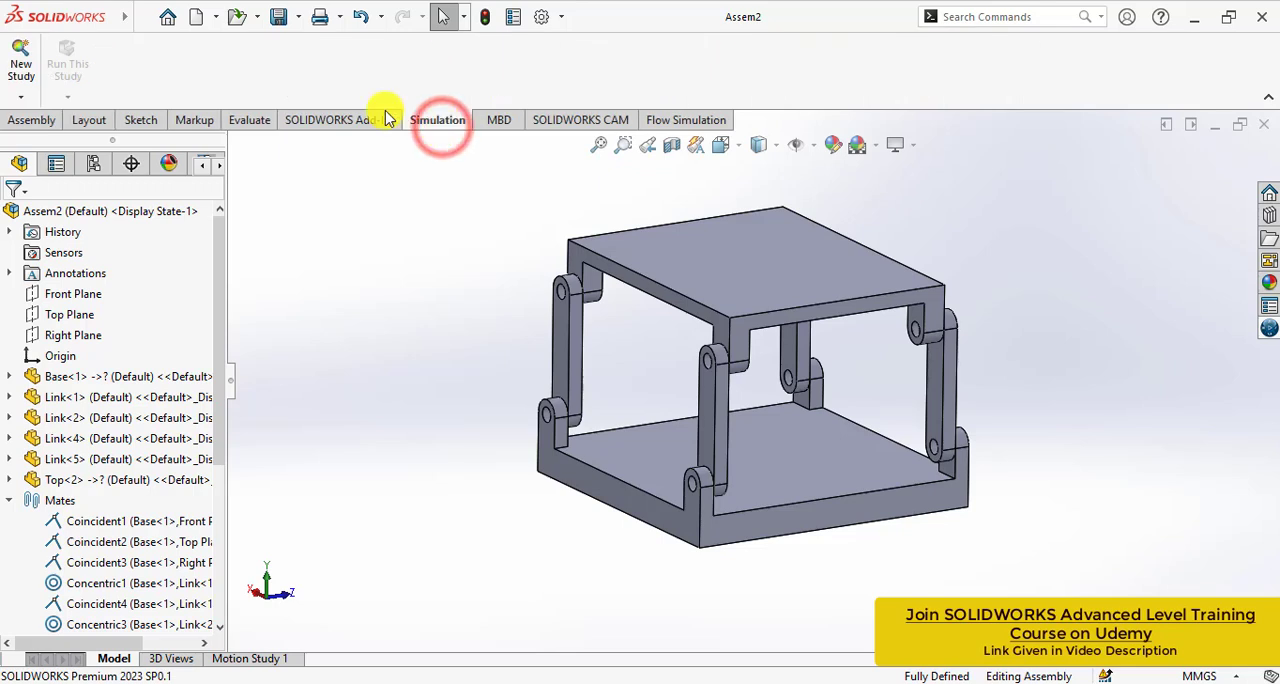
pyautogui.click(21, 62)
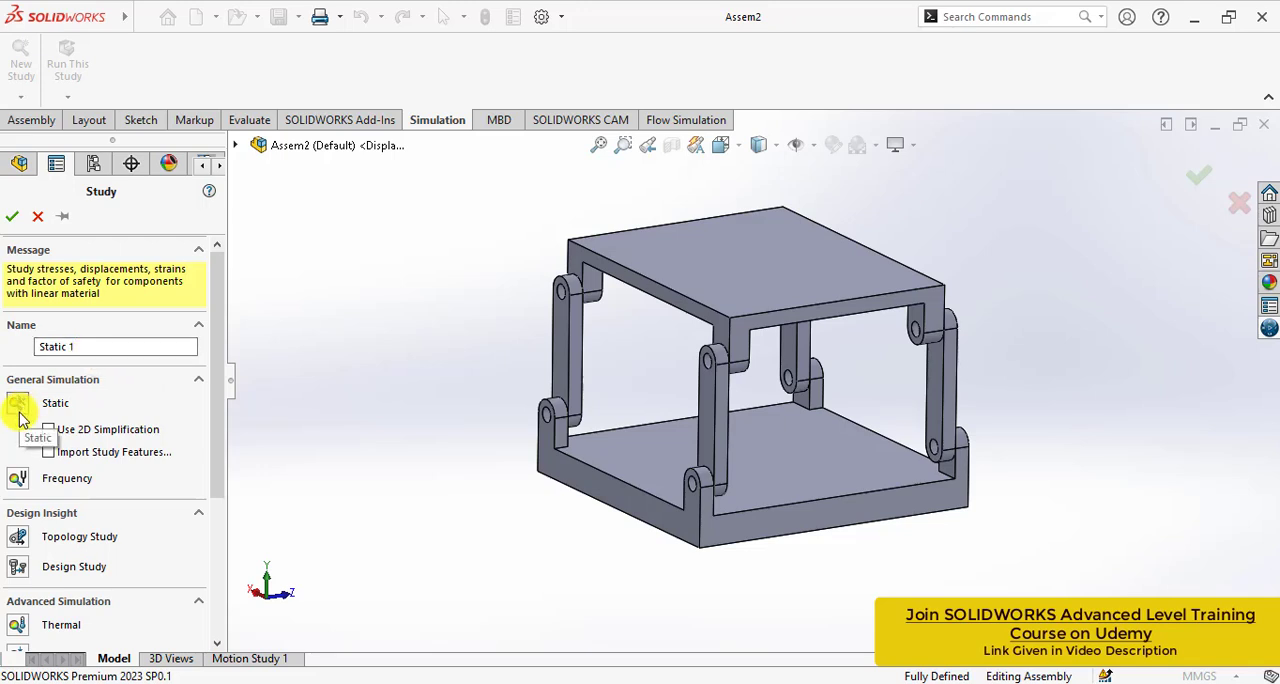
pyautogui.click(8, 219)
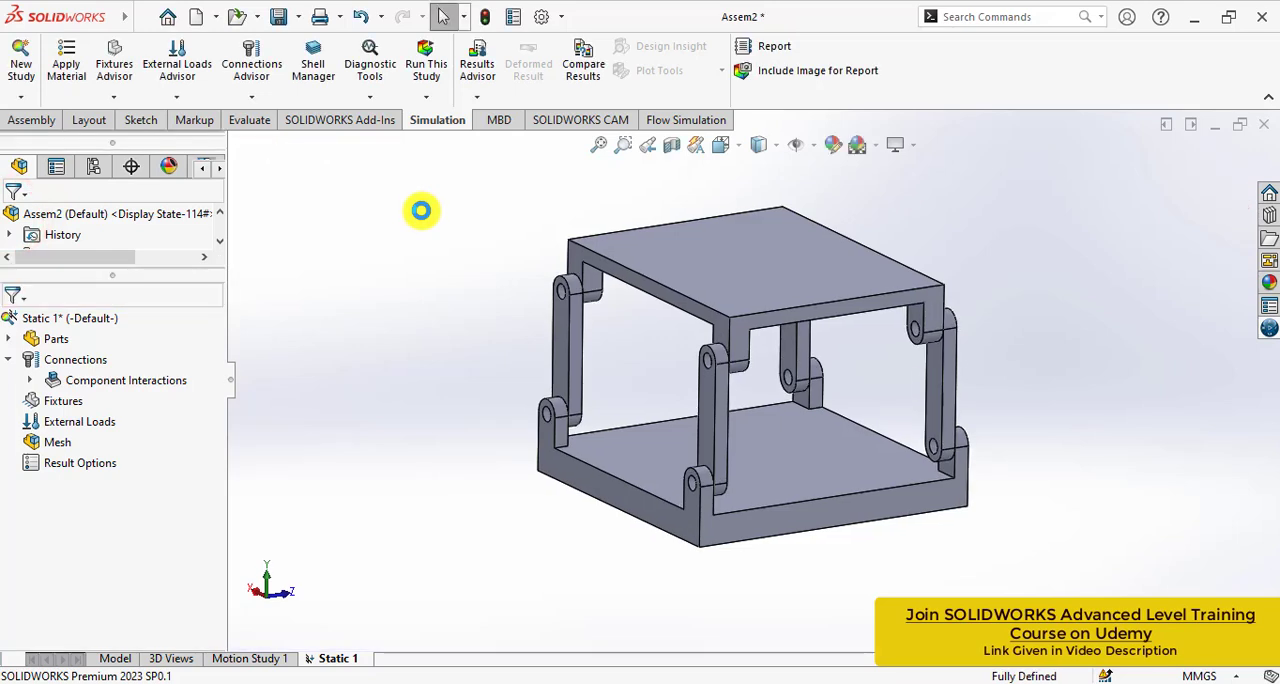
# - Apply the favorite material Alloy Steel to all parts of the study
pyautogui.click(9, 339)
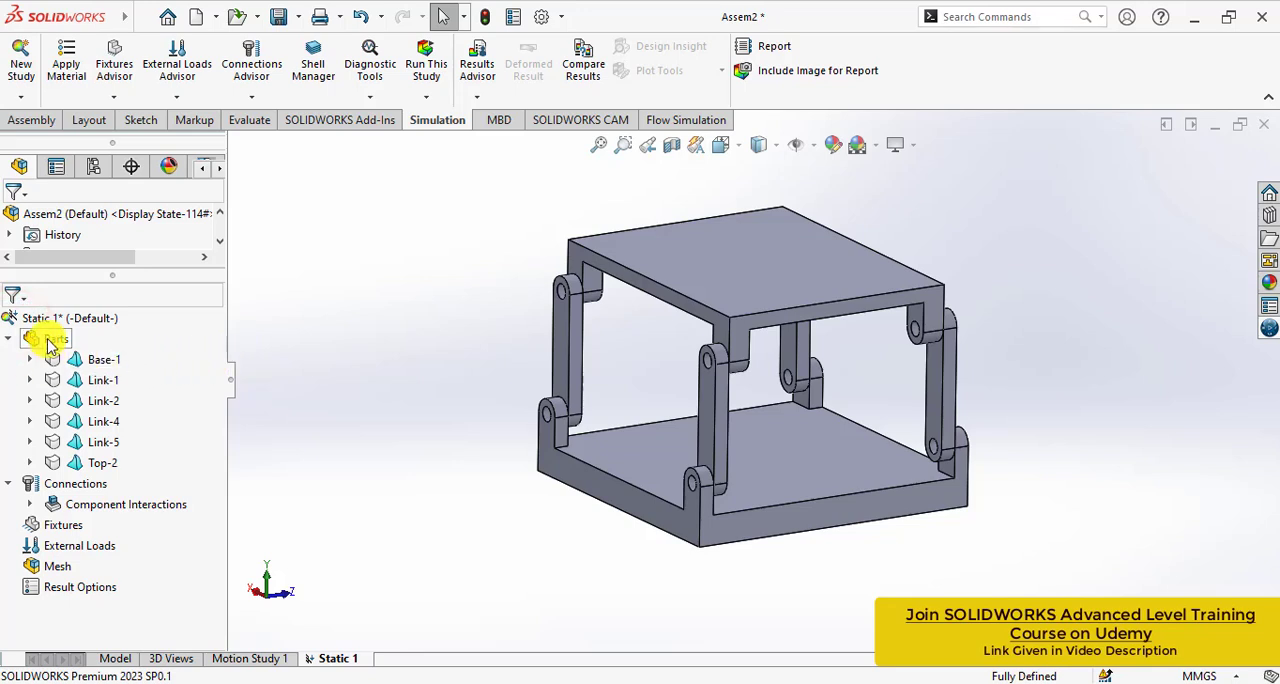
pyautogui.rightClick(50, 342)
pyautogui.moveTo(170, 374)
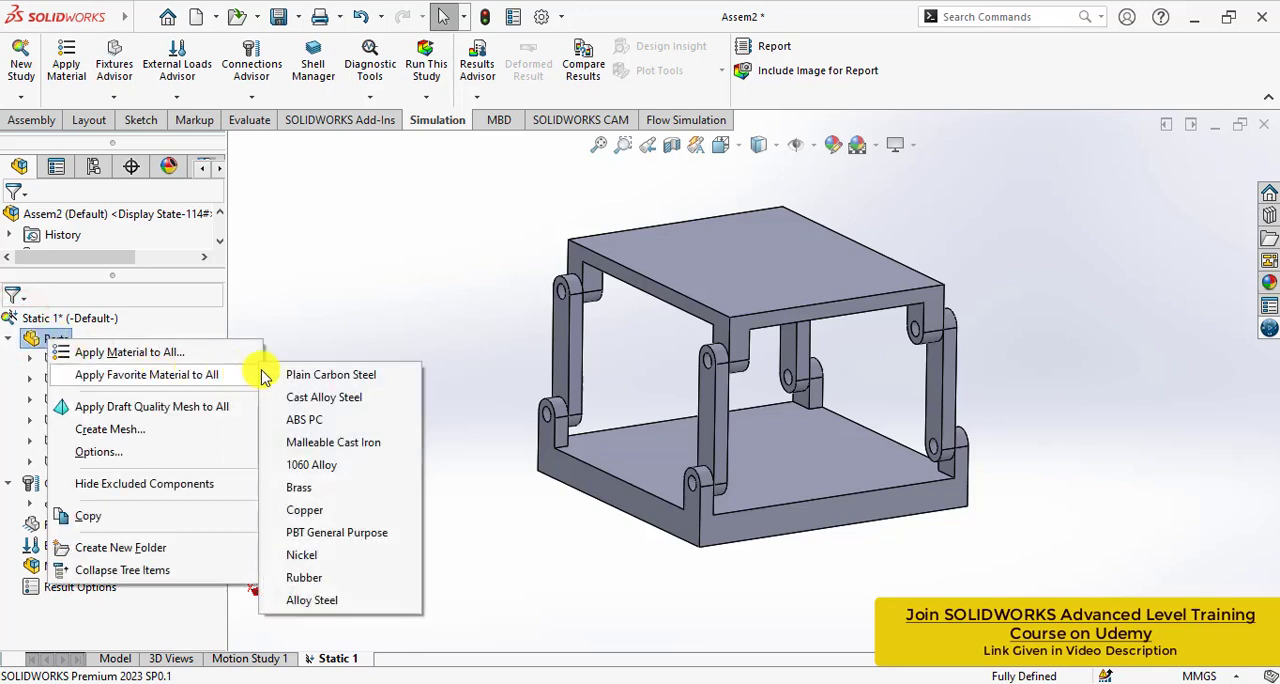
pyautogui.click(309, 601)
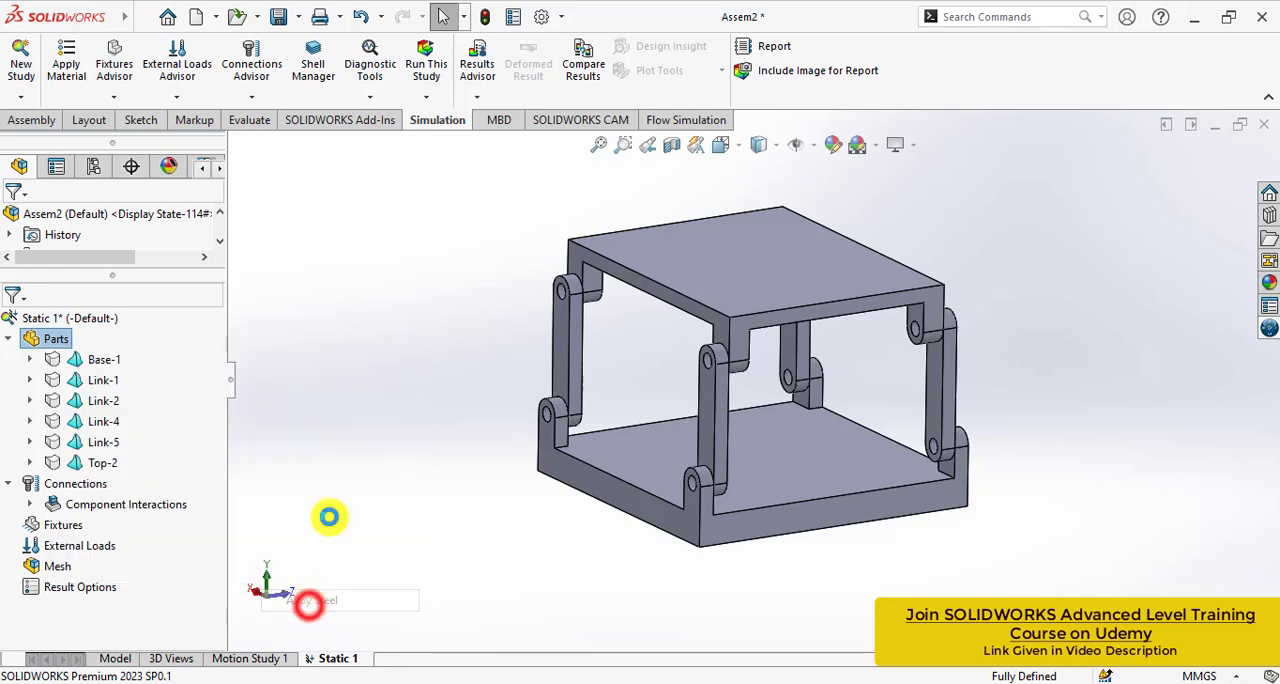
pyautogui.click(9, 340)
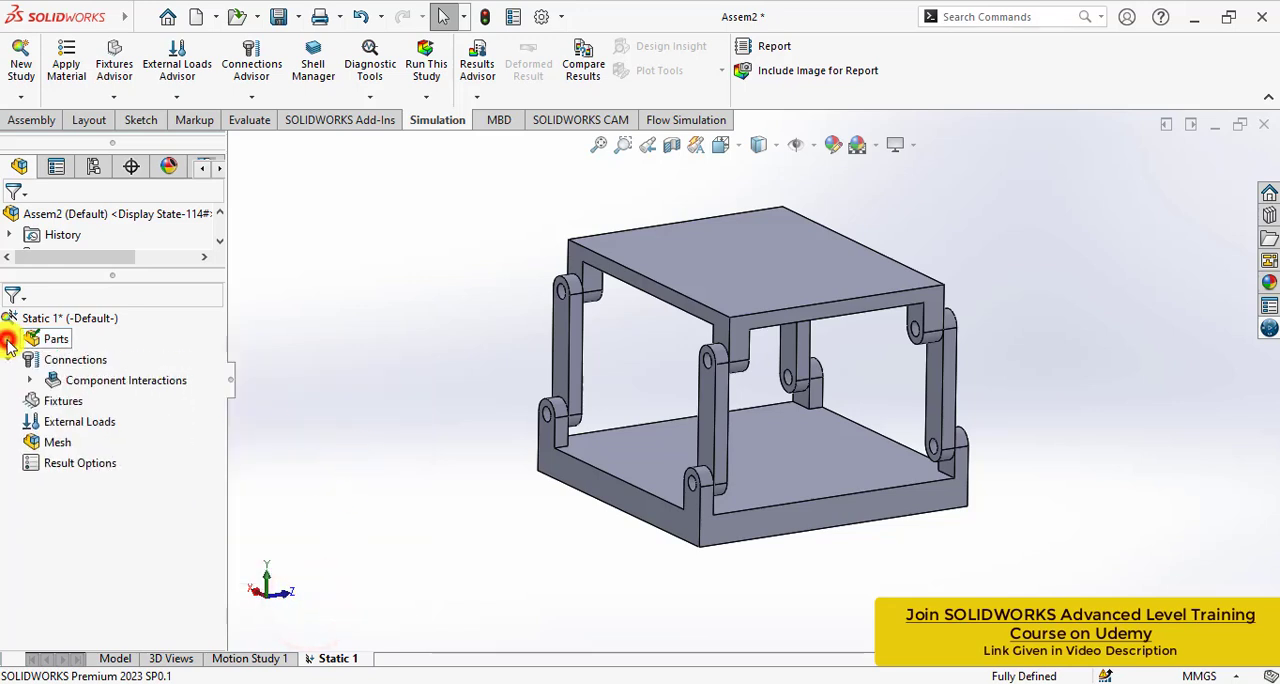
# - Delete the bonded Global Interaction from the study's component interactions
pyautogui.click(305, 369)
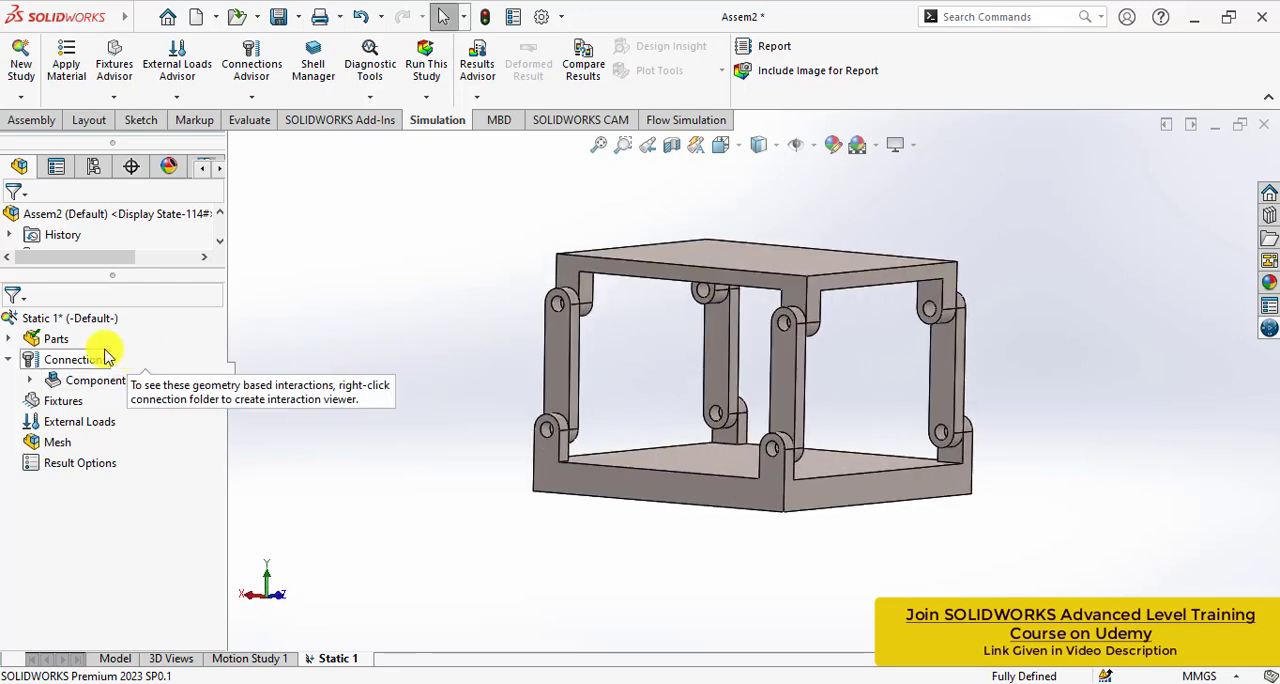
pyautogui.click(30, 381)
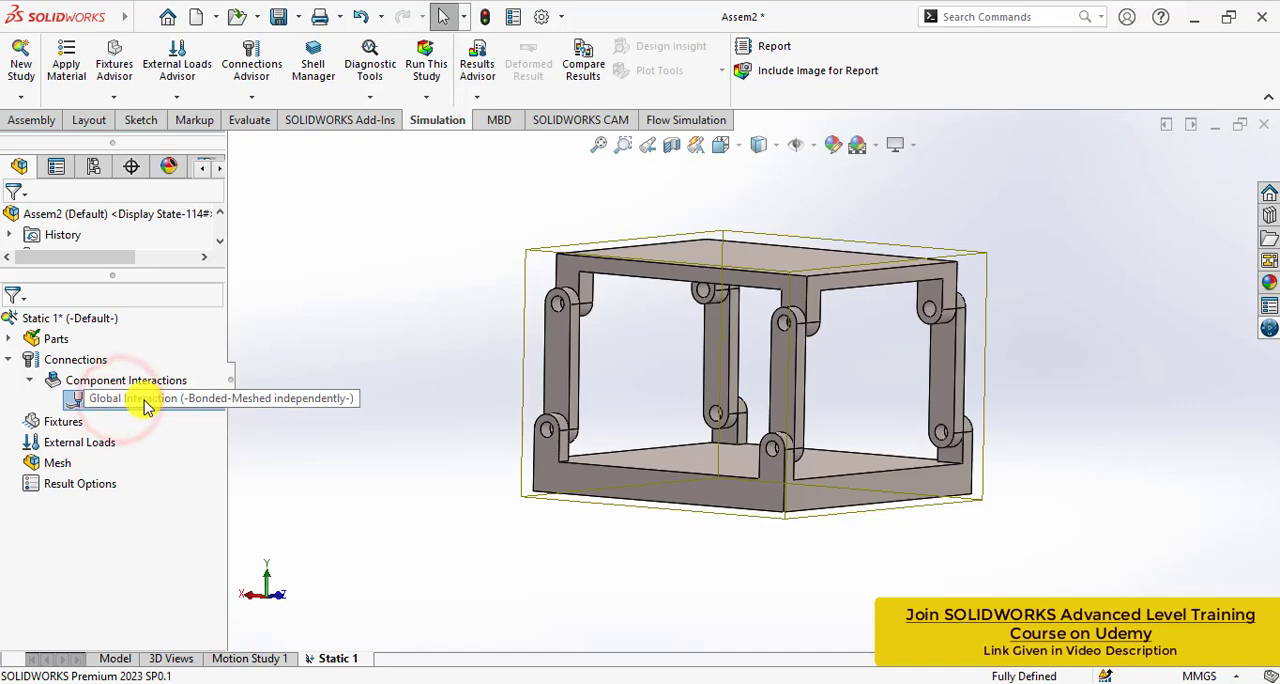
pyautogui.click(363, 388)
pyautogui.moveTo(363, 388); pyautogui.dragTo(318, 403, button='middle')
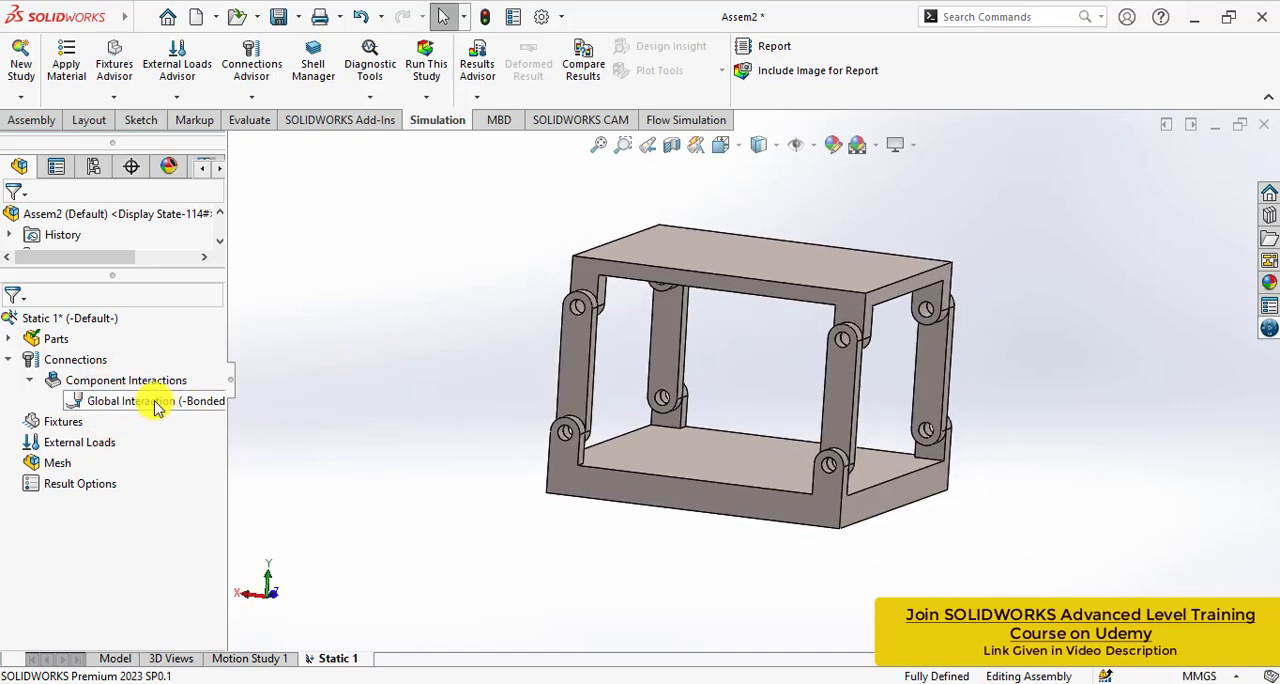
pyautogui.rightClick(115, 405)
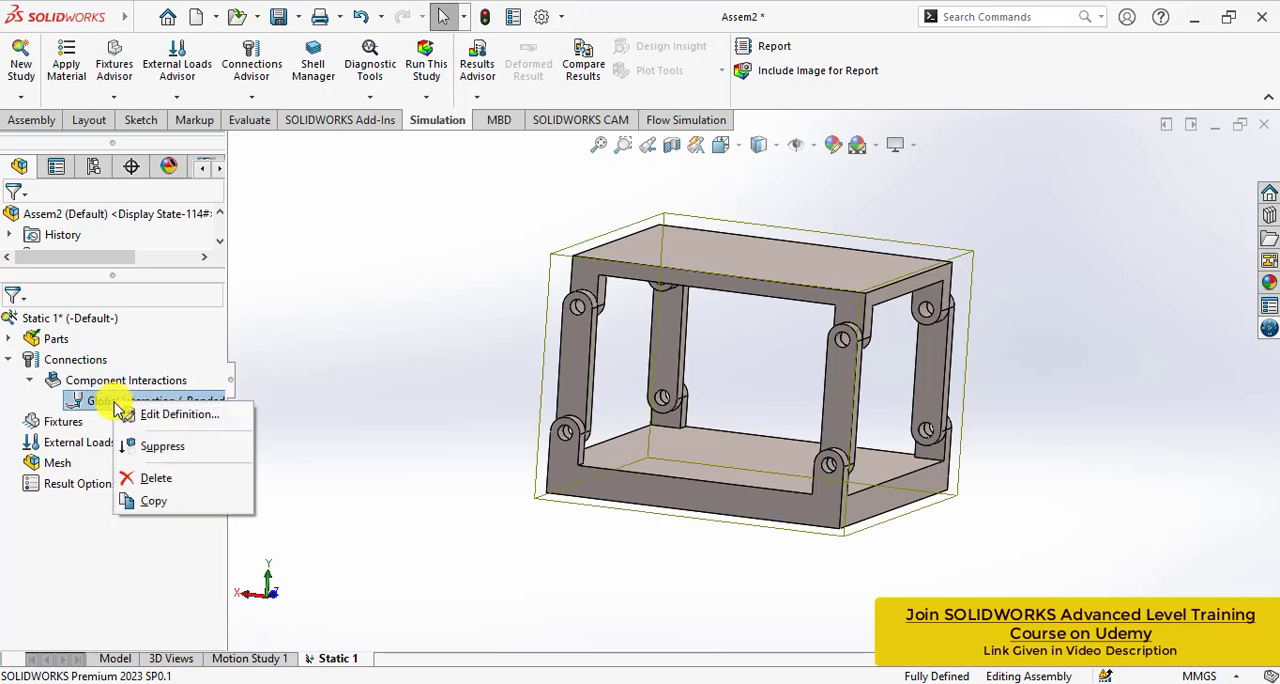
pyautogui.click(158, 480)
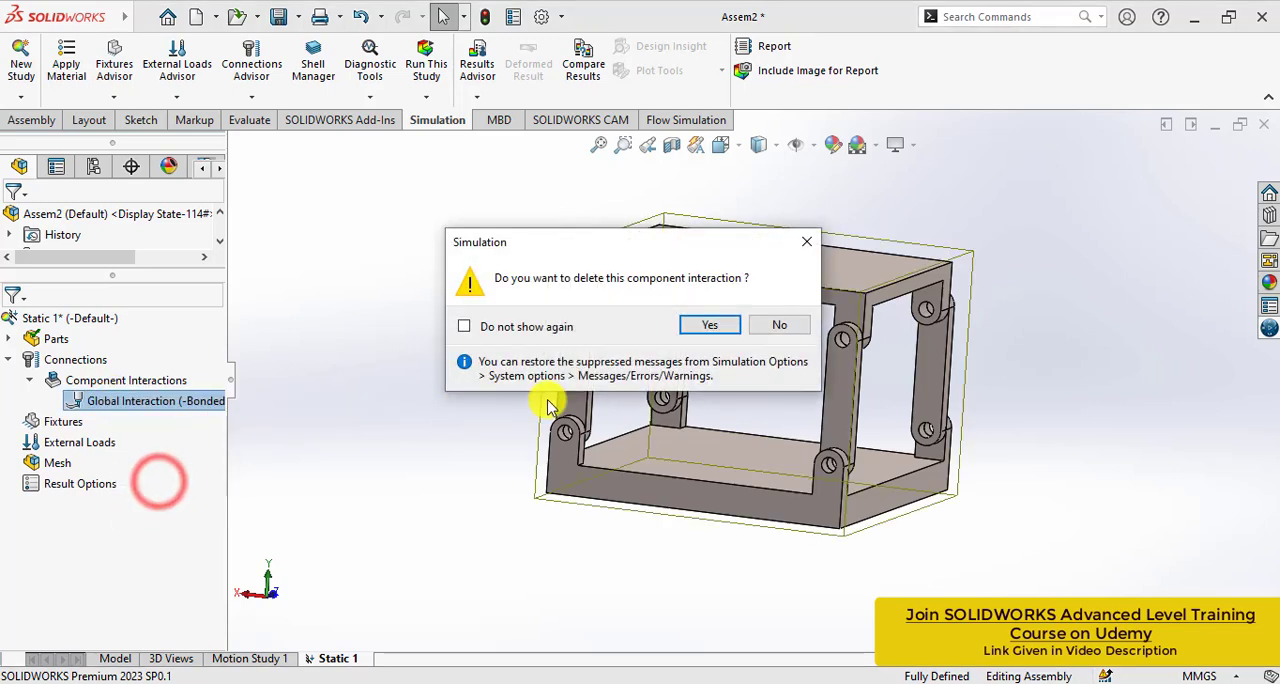
pyautogui.click(709, 325)
# - Examine the base, top and link parts, the holes where they join, and the available connection types
pyautogui.moveTo(463, 354); pyautogui.dragTo(458, 293, button='middle')
pyautogui.moveTo(771, 334); pyautogui.dragTo(744, 377, button='middle')
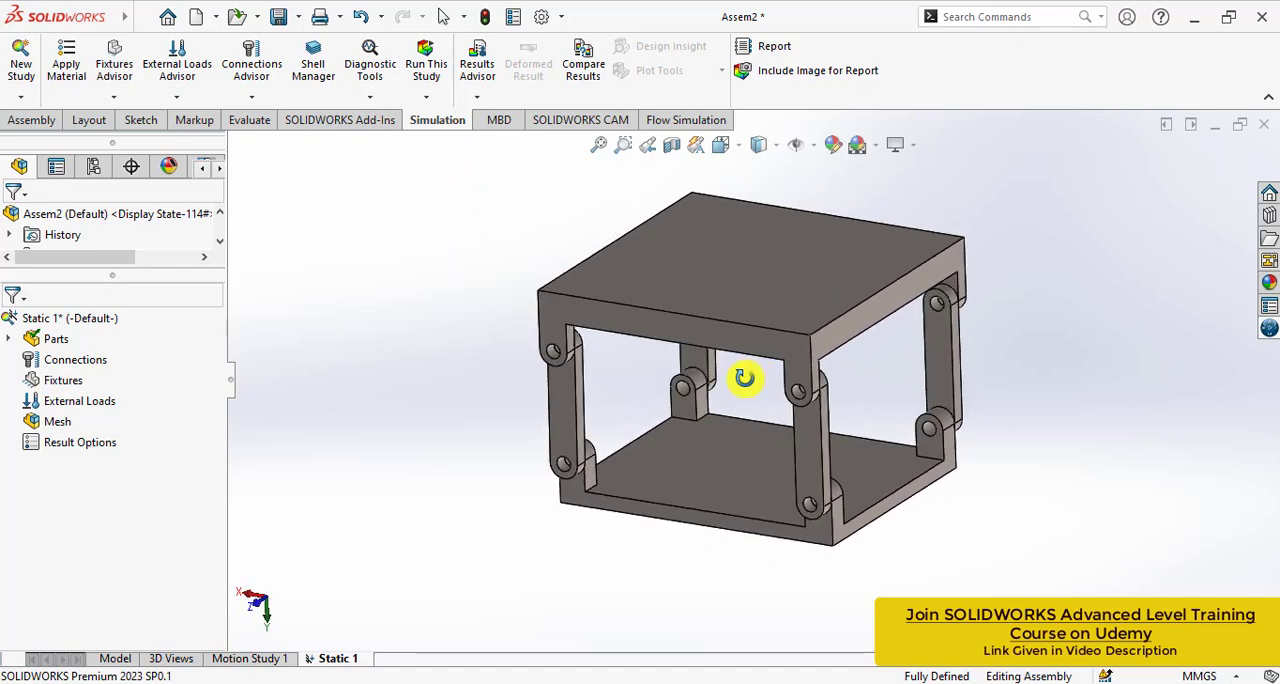
pyautogui.click(716, 270)
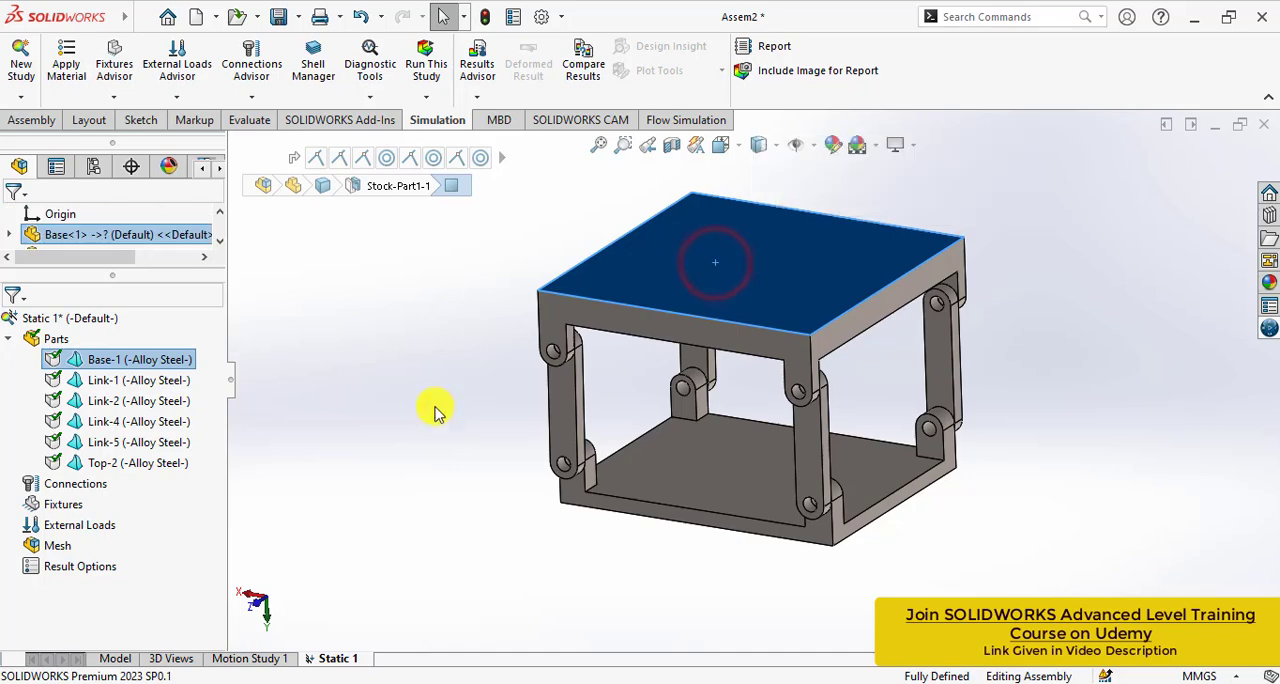
pyautogui.moveTo(394, 420); pyautogui.dragTo(643, 486, button='middle')
pyautogui.click(679, 491)
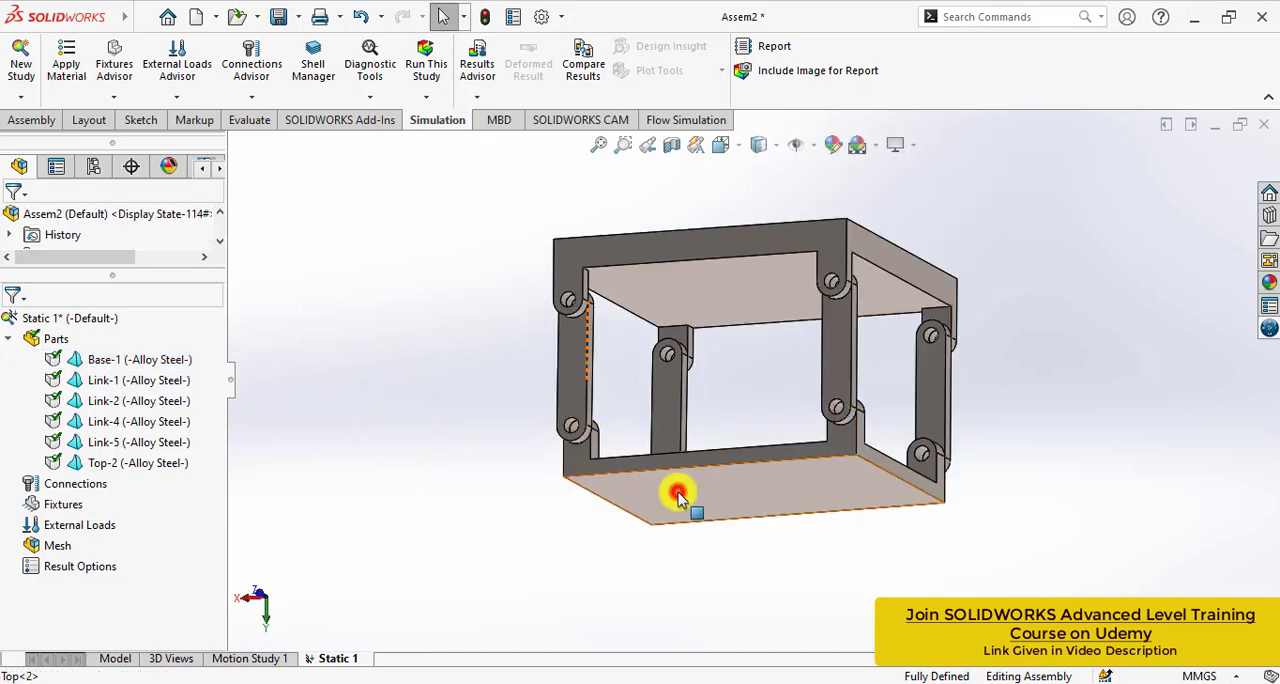
pyautogui.moveTo(466, 443); pyautogui.dragTo(423, 528, button='middle')
pyautogui.click(434, 520)
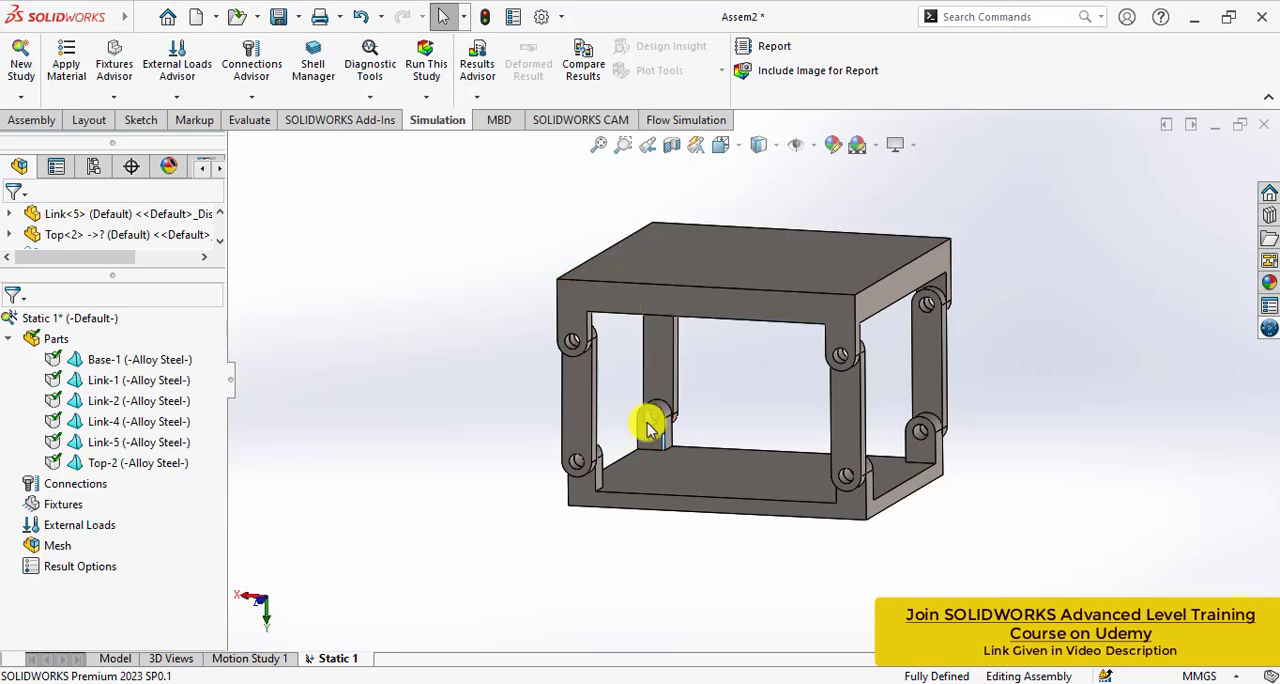
pyautogui.scroll(-4, 685, 416)
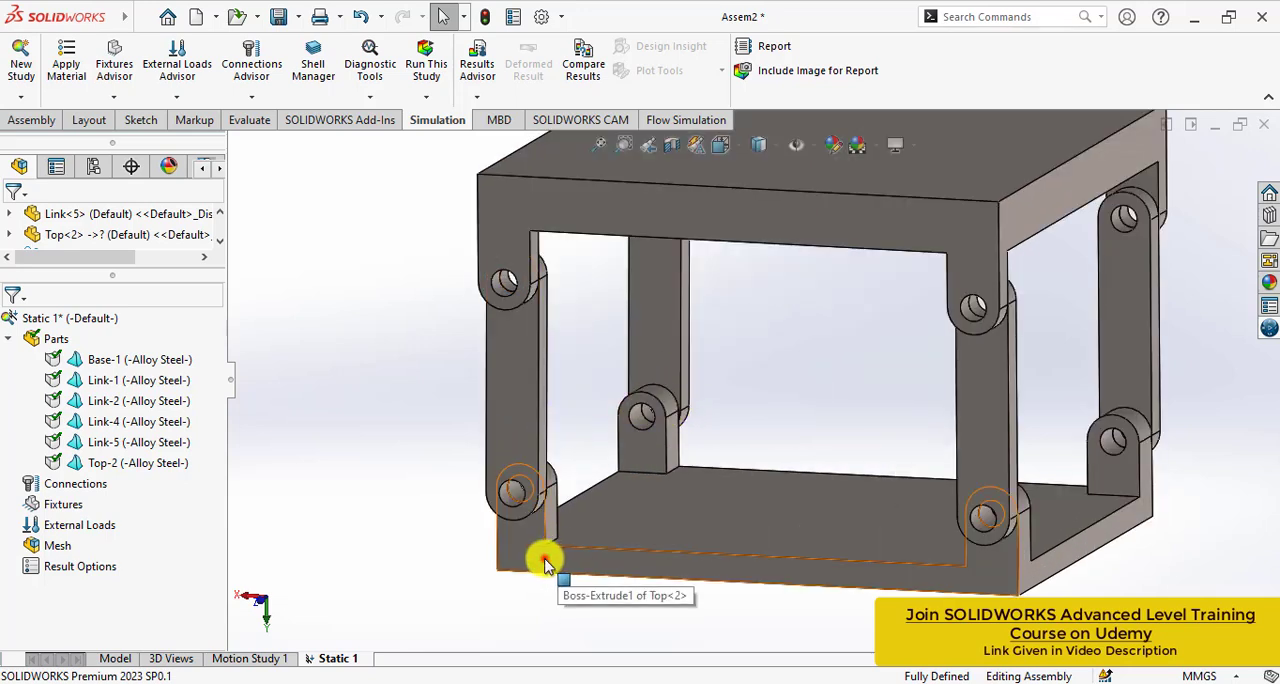
pyautogui.click(543, 560)
pyautogui.click(515, 446)
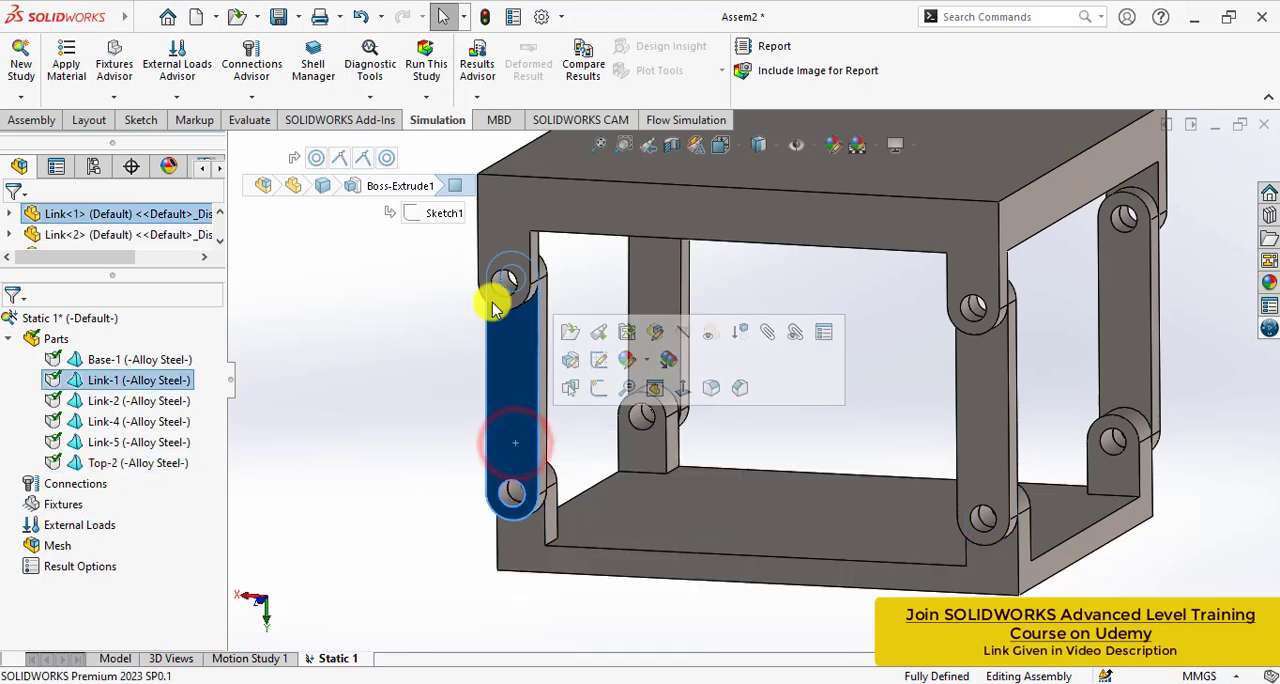
pyautogui.click(449, 392)
pyautogui.click(517, 392)
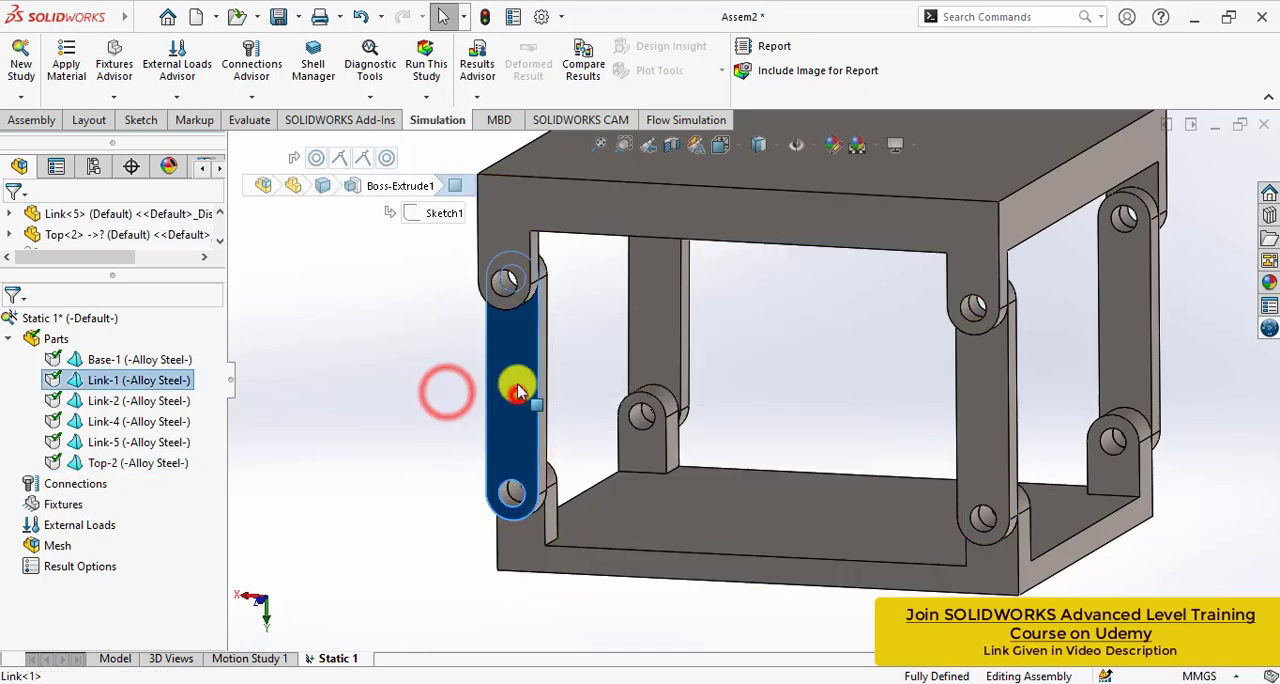
pyautogui.click(521, 231)
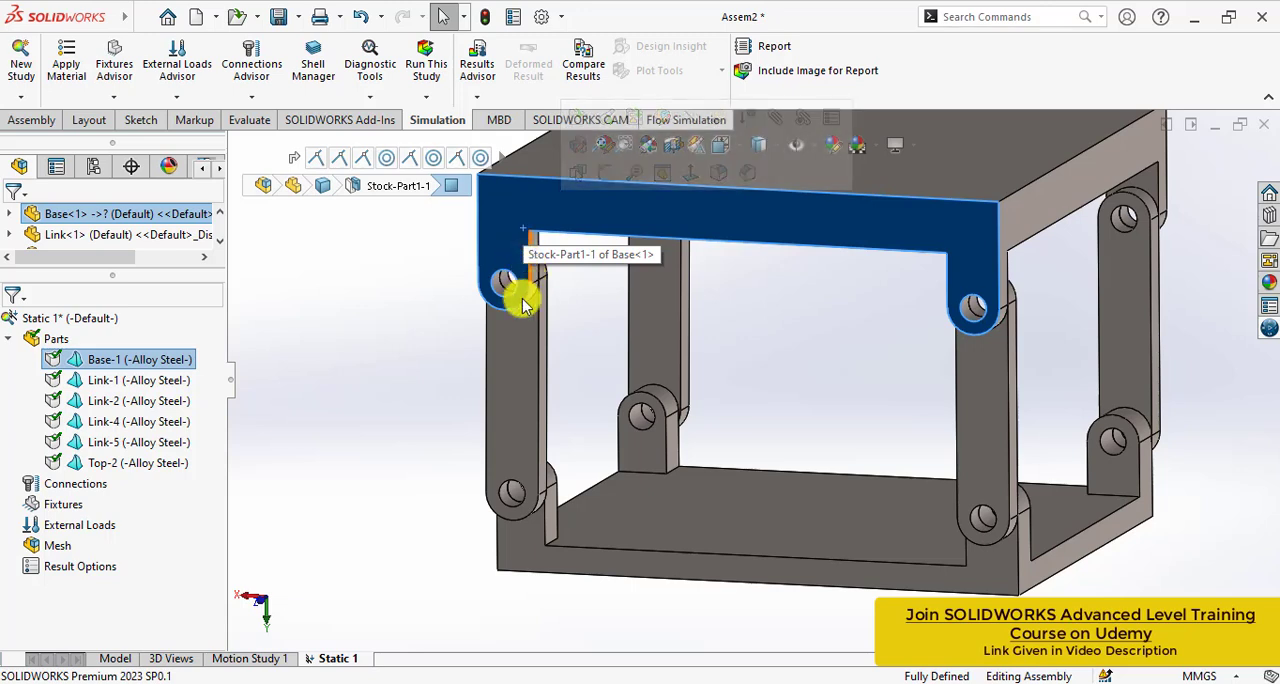
pyautogui.click(430, 368)
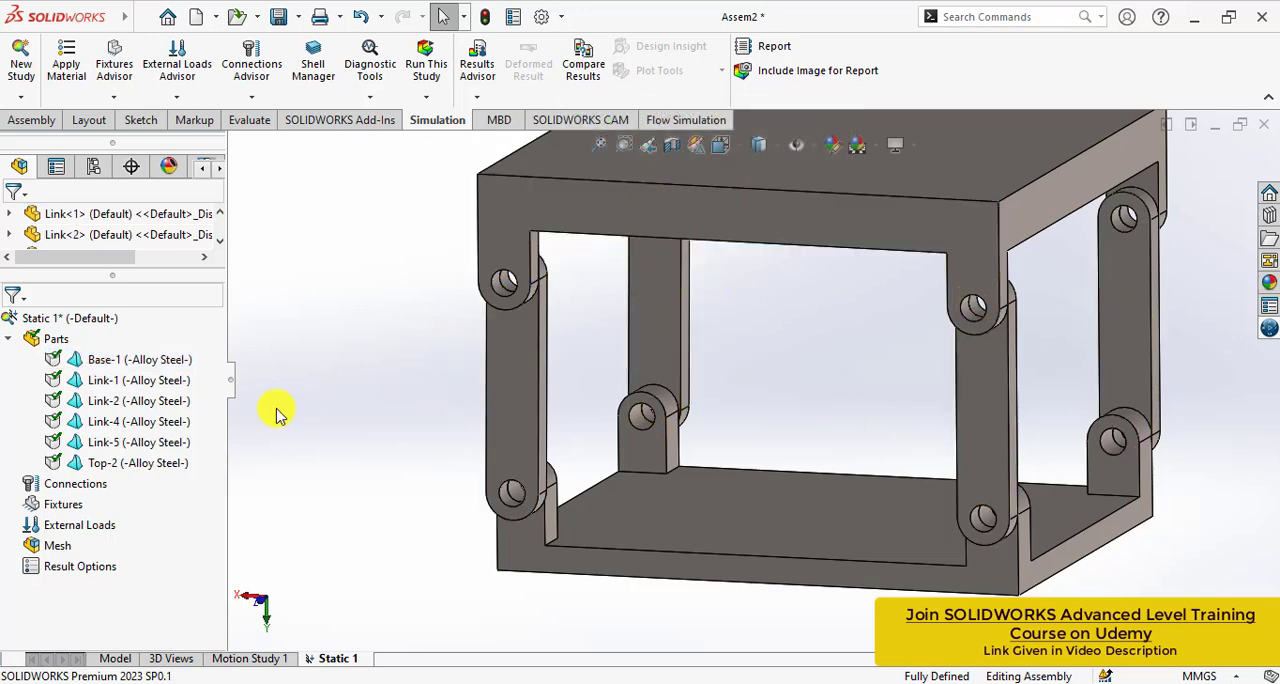
pyautogui.scroll(1, 340, 448)
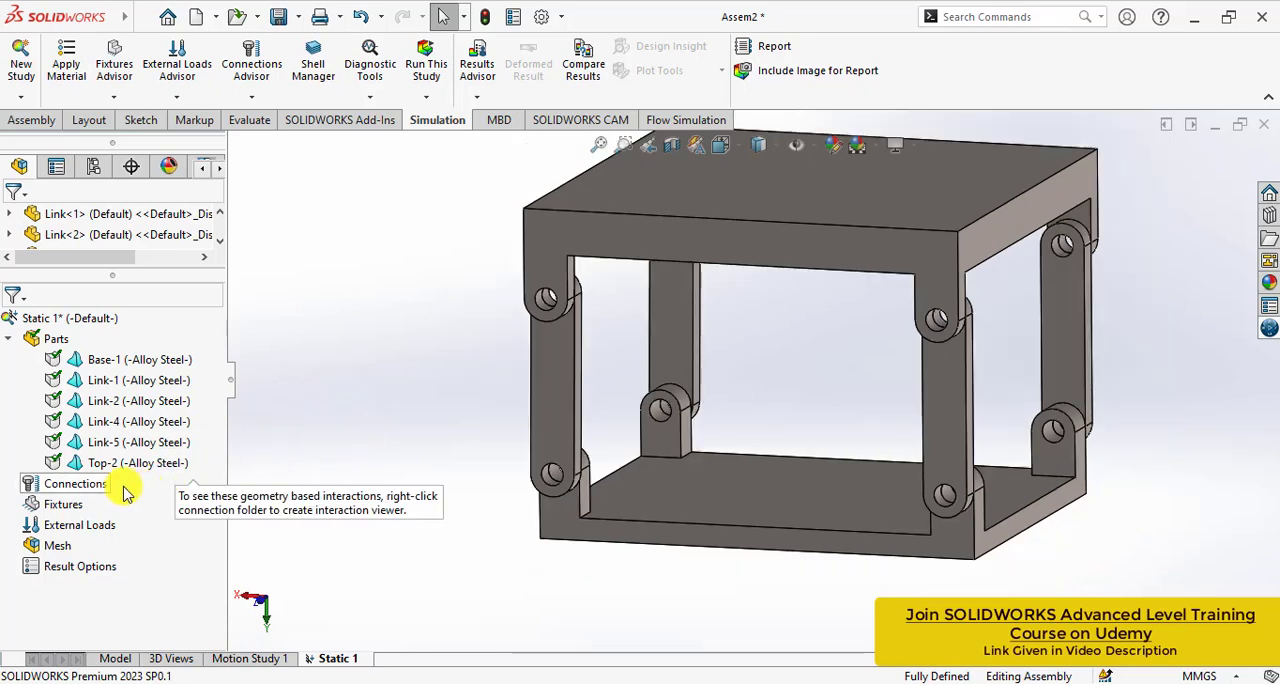
pyautogui.rightClick(55, 492)
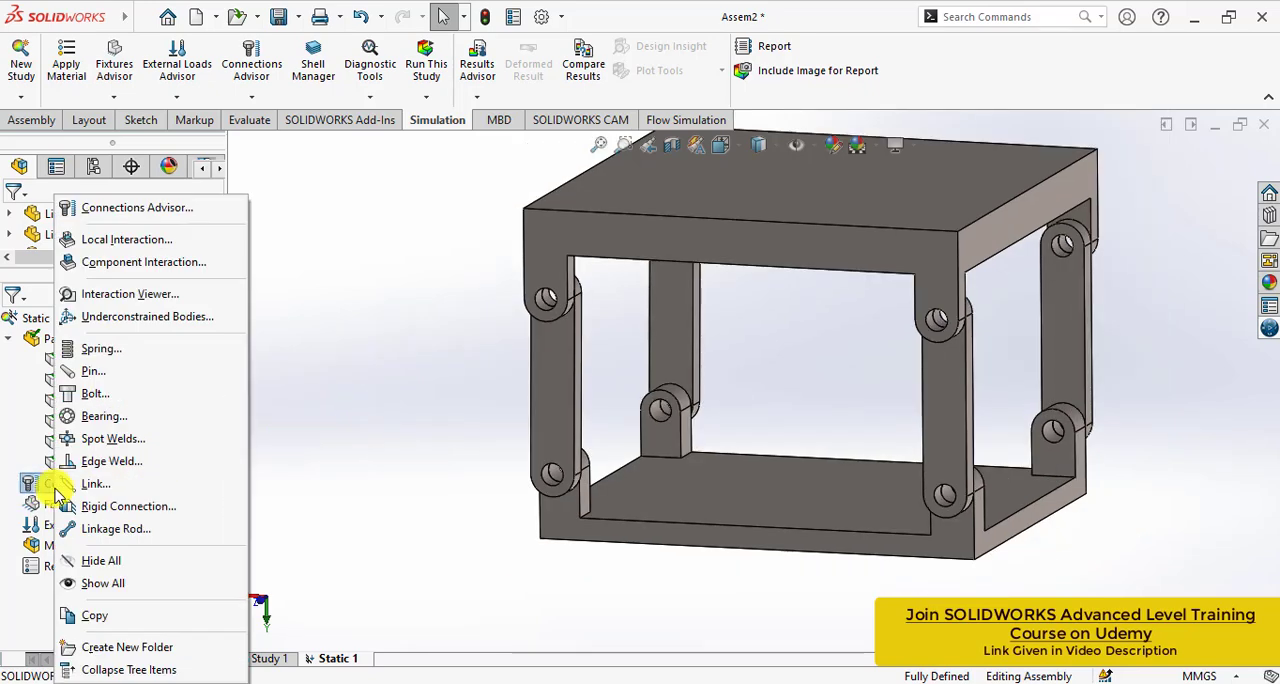
pyautogui.click(368, 460)
# - Apply a Fixed Geometry fixture to the large outer flat face of the Base part
pyautogui.rightClick(62, 504)
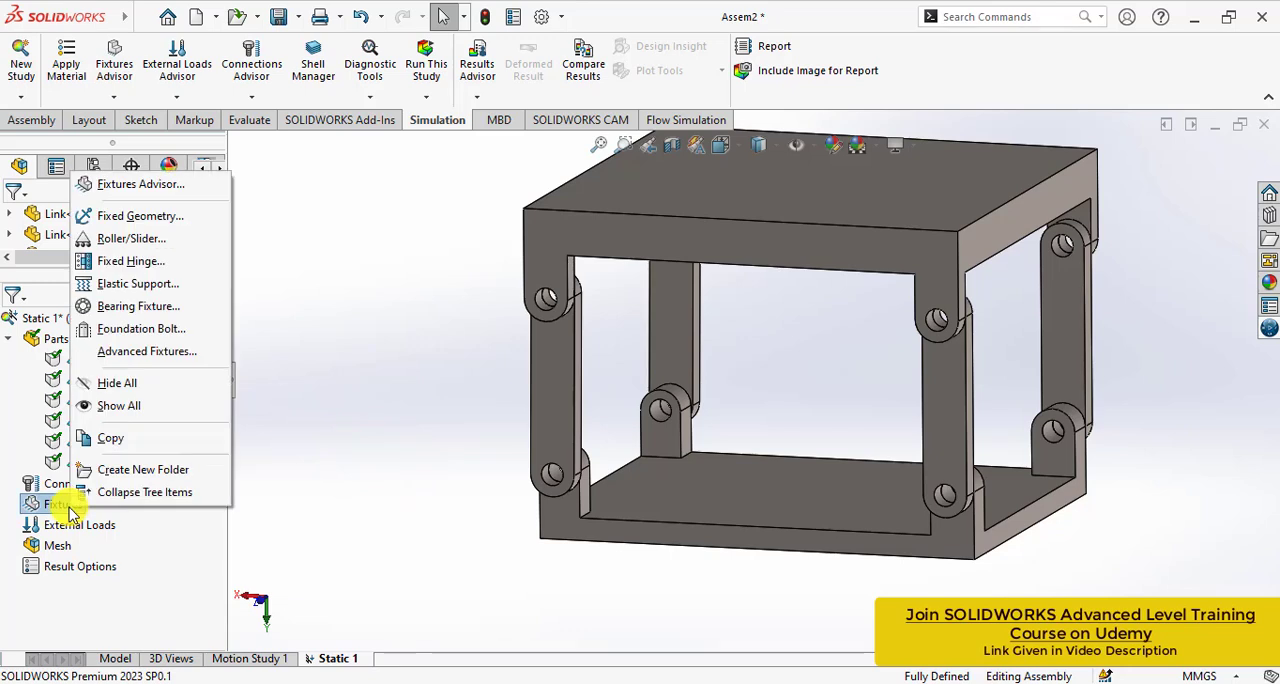
pyautogui.click(120, 216)
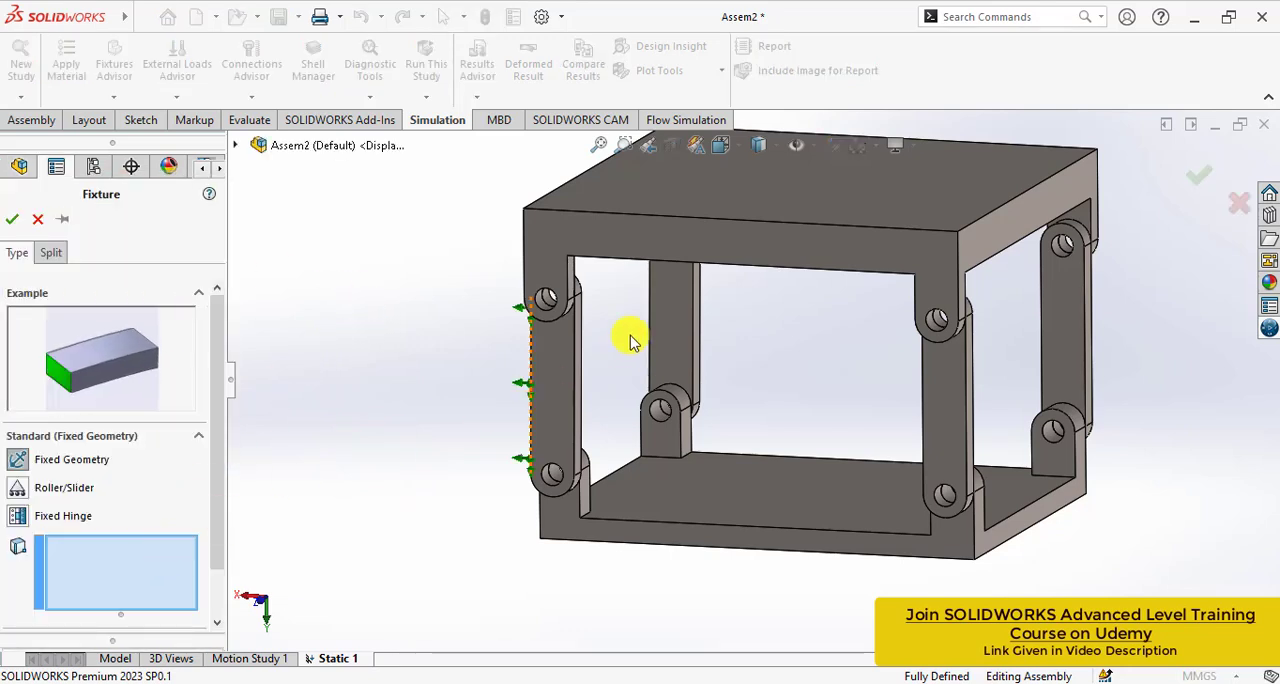
pyautogui.click(717, 207)
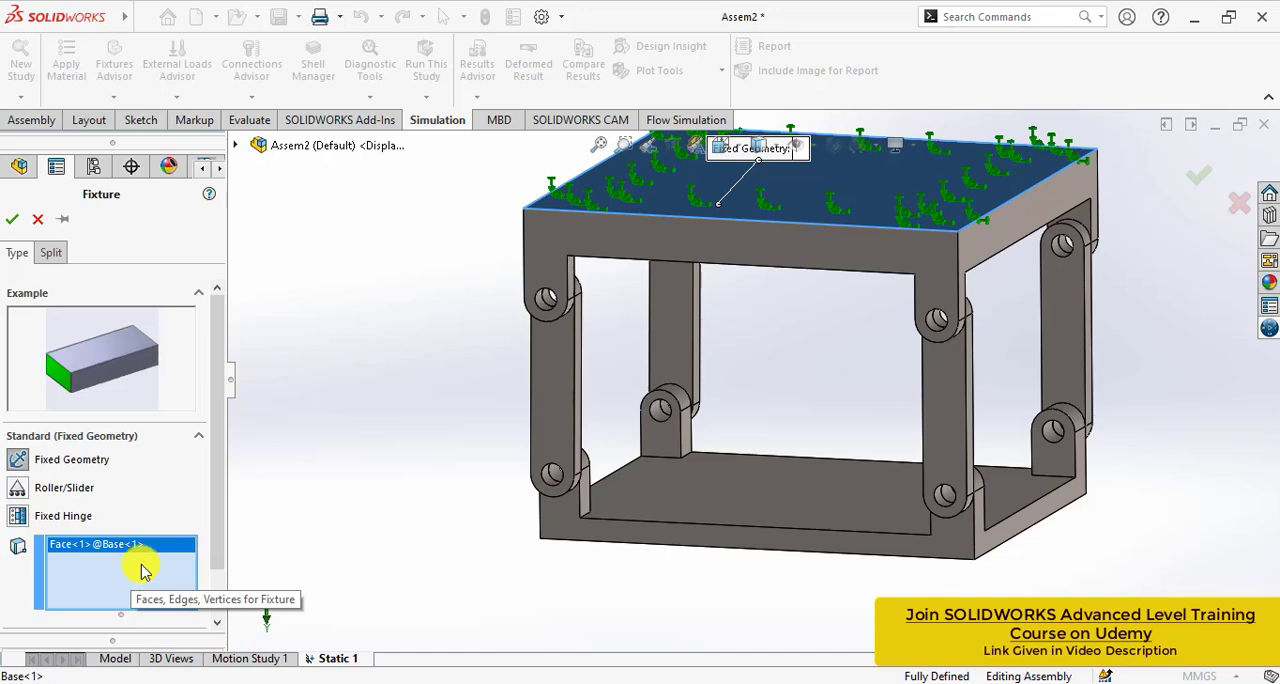
pyautogui.click(14, 225)
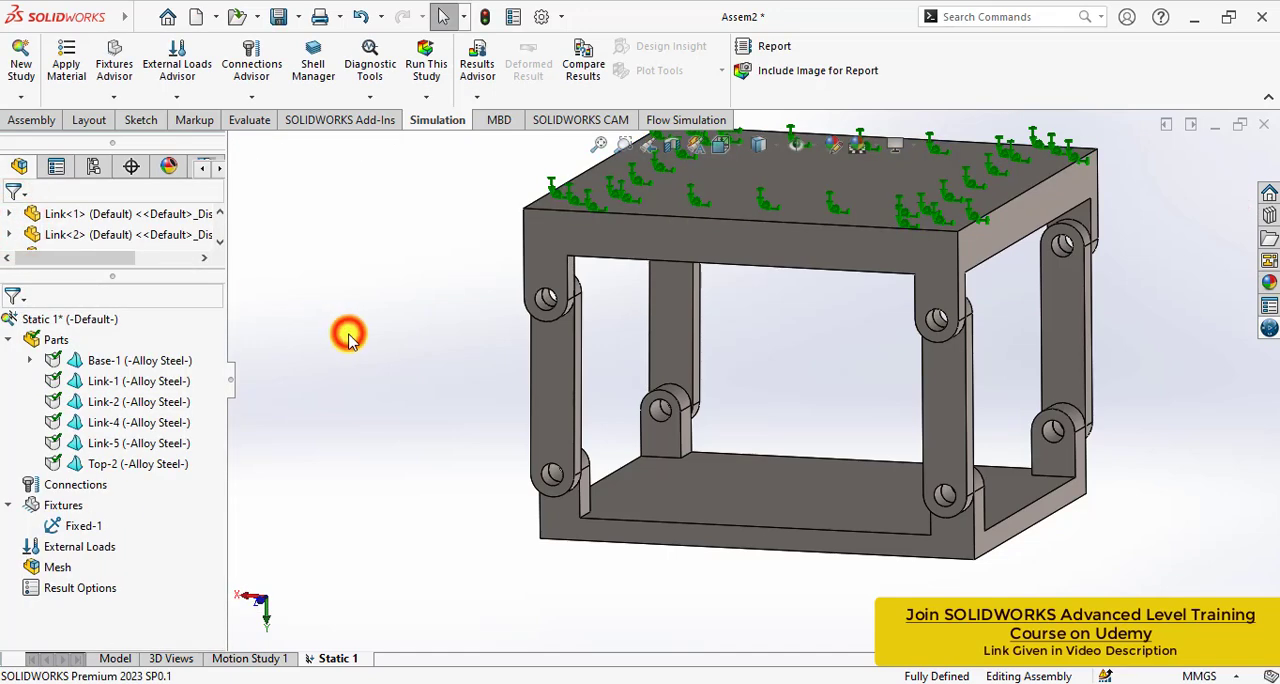
# - Add a distributed pin connector with retaining ring between the coaxial hole faces of Top<2> and Link<1>
pyautogui.rightClick(88, 489)
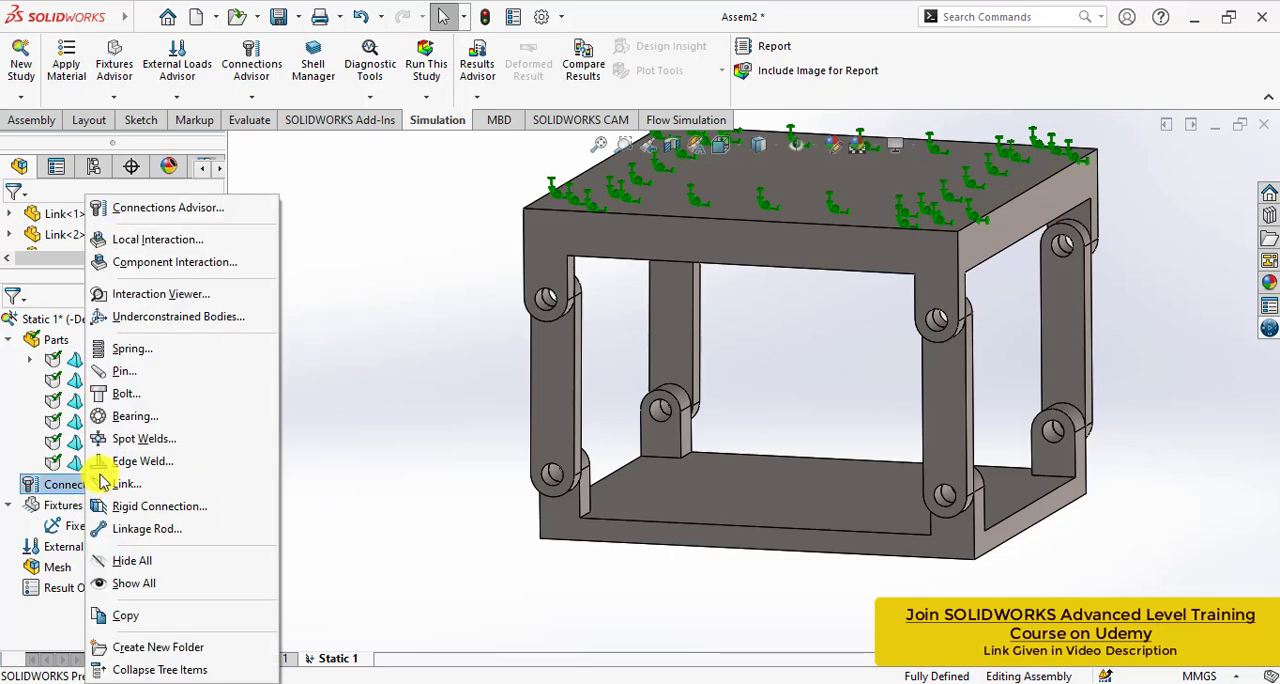
pyautogui.click(131, 372)
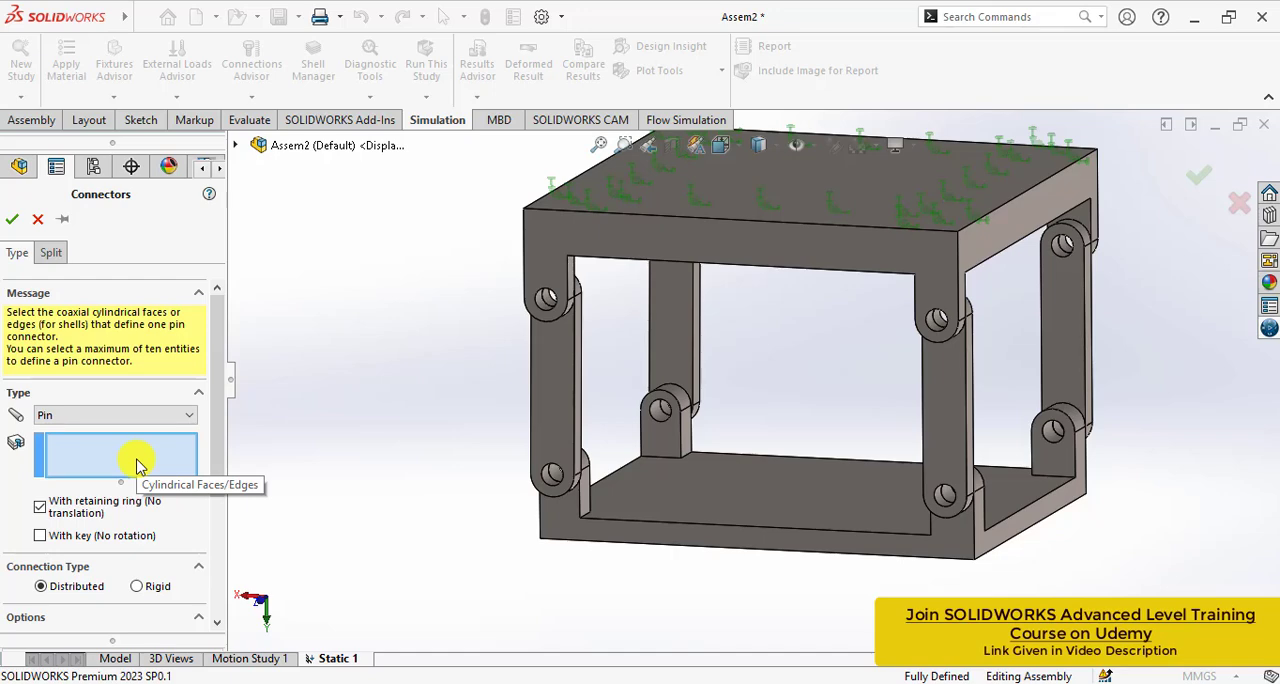
pyautogui.scroll(-8, 614, 520)
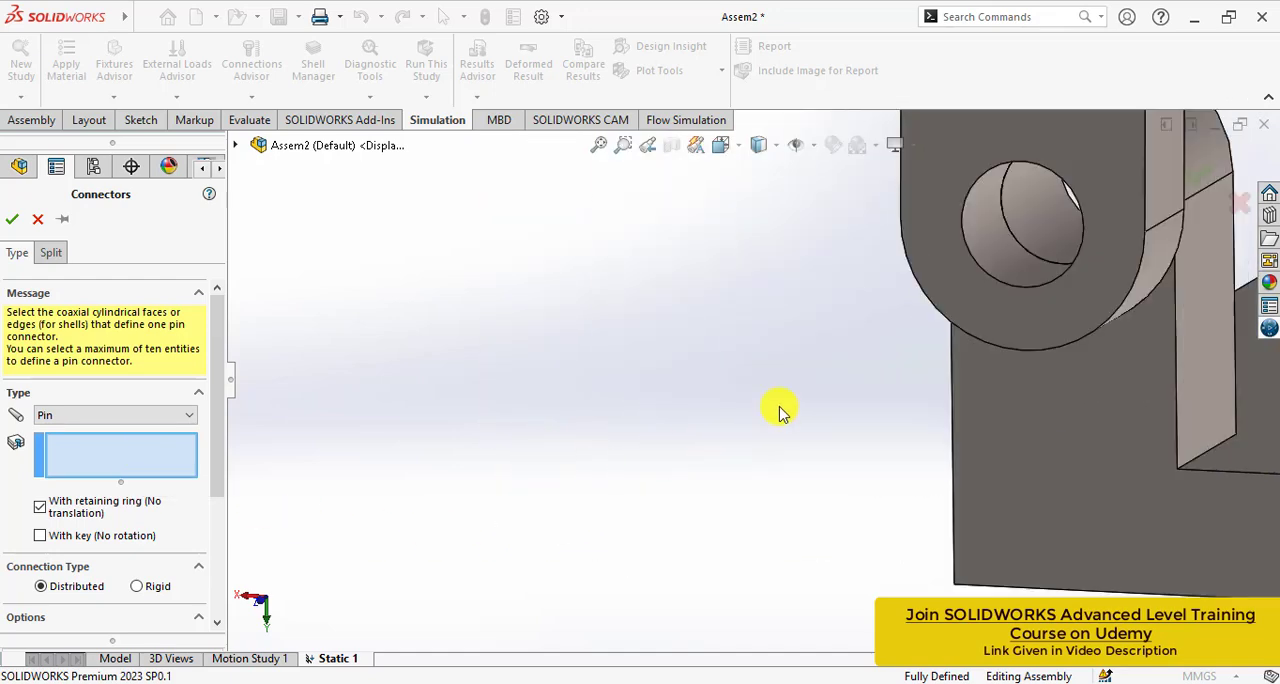
pyautogui.click(1034, 217)
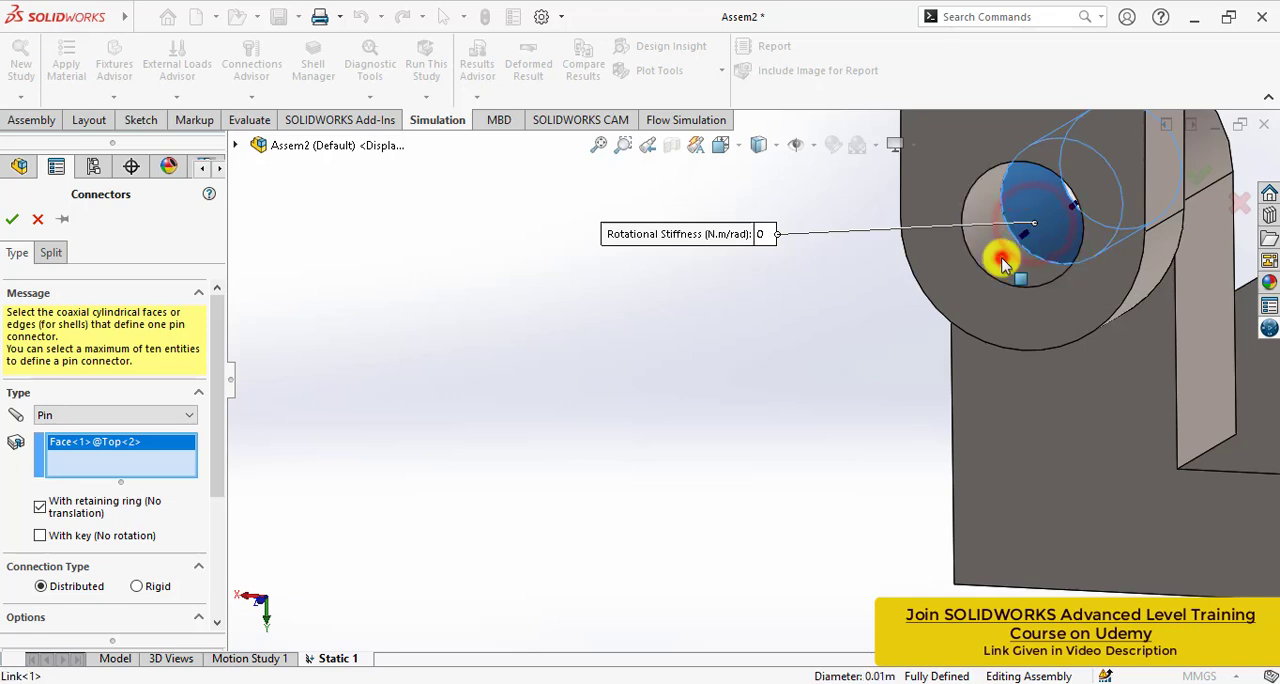
pyautogui.click(1003, 262)
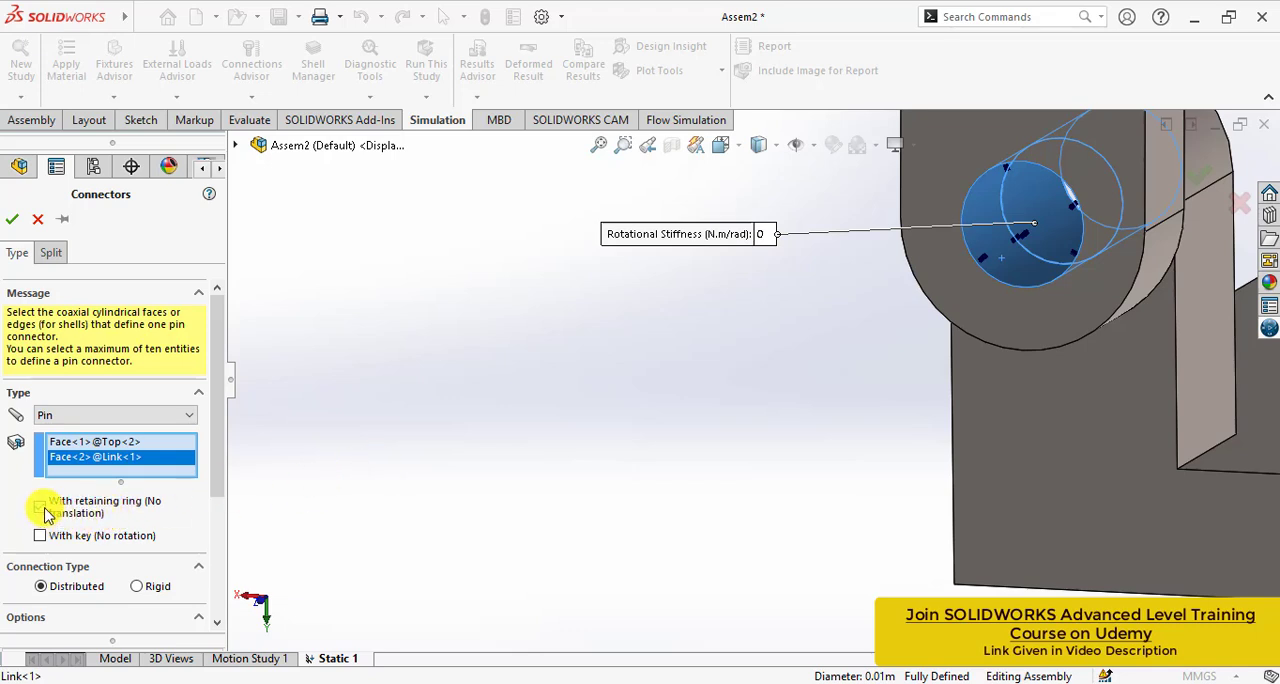
pyautogui.moveTo(215, 463); pyautogui.dragTo(243, 608)
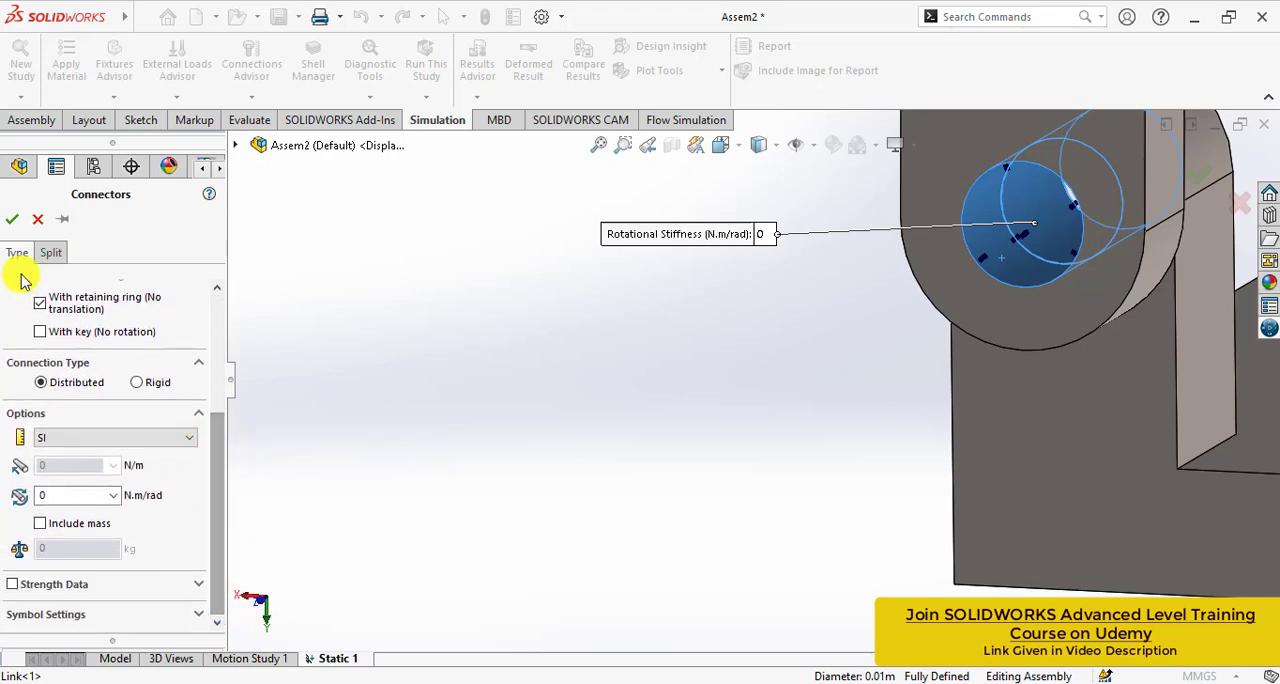
pyautogui.click(10, 228)
pyautogui.scroll(6, 514, 457)
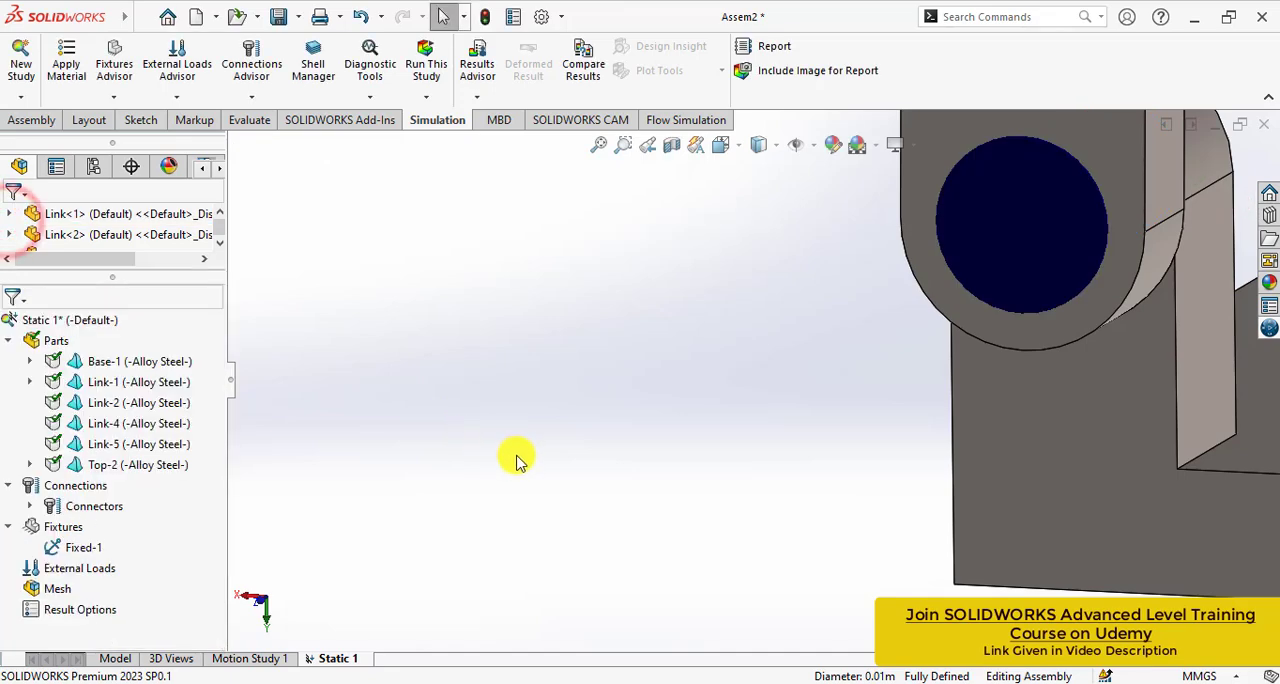
pyautogui.moveTo(570, 455); pyautogui.dragTo(643, 417, button='middle')
pyautogui.scroll(-5, 840, 357)
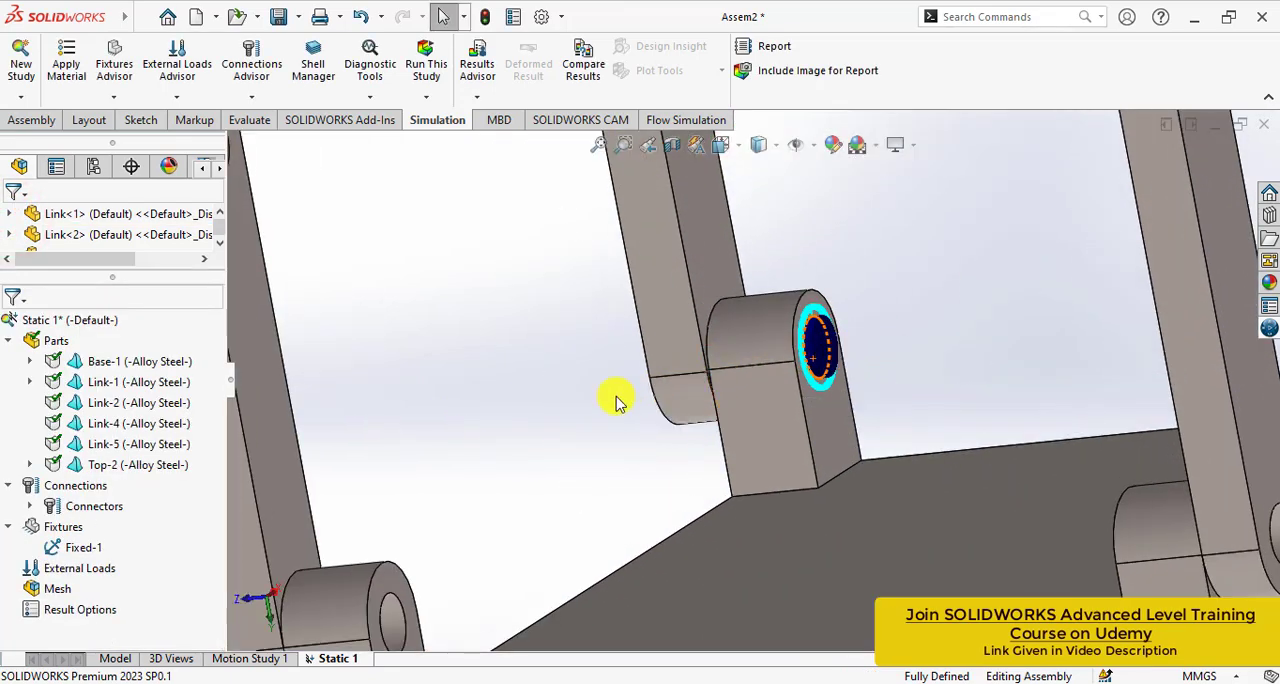
# - Add a distributed pin connector with retaining ring between the coaxial hole faces of Base<1> and Link<1>
pyautogui.scroll(5, 583, 408)
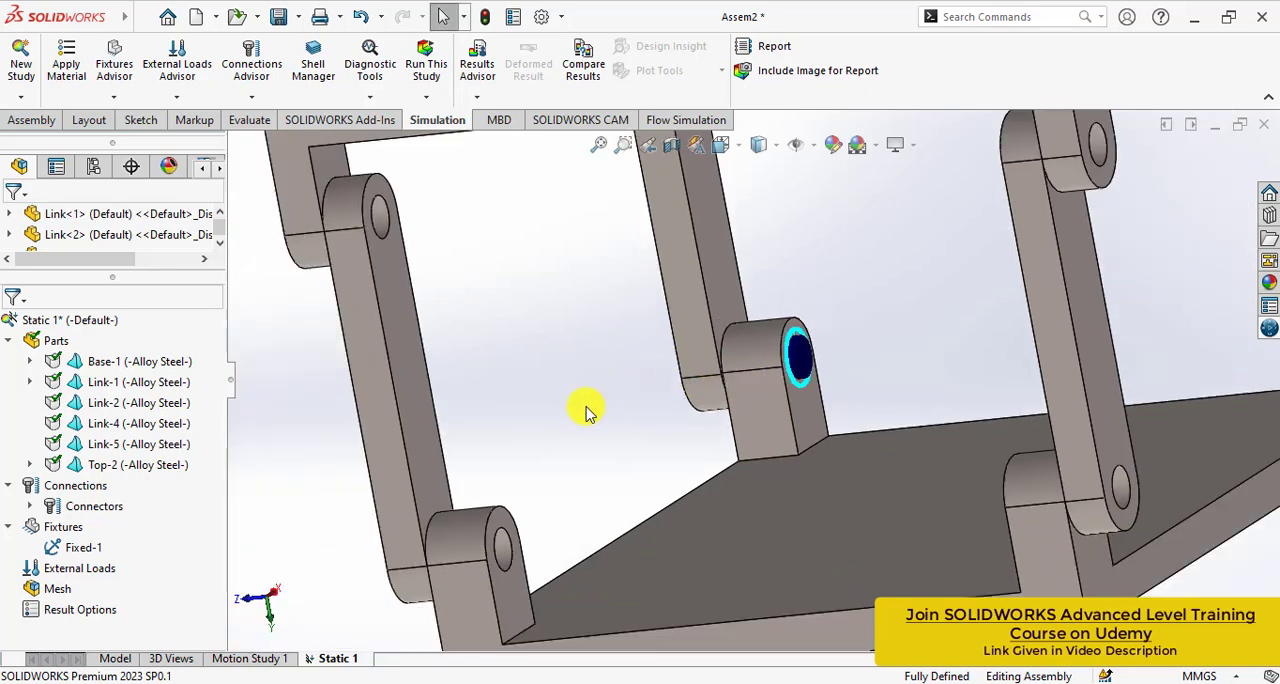
pyautogui.moveTo(583, 408); pyautogui.dragTo(737, 357, button='middle')
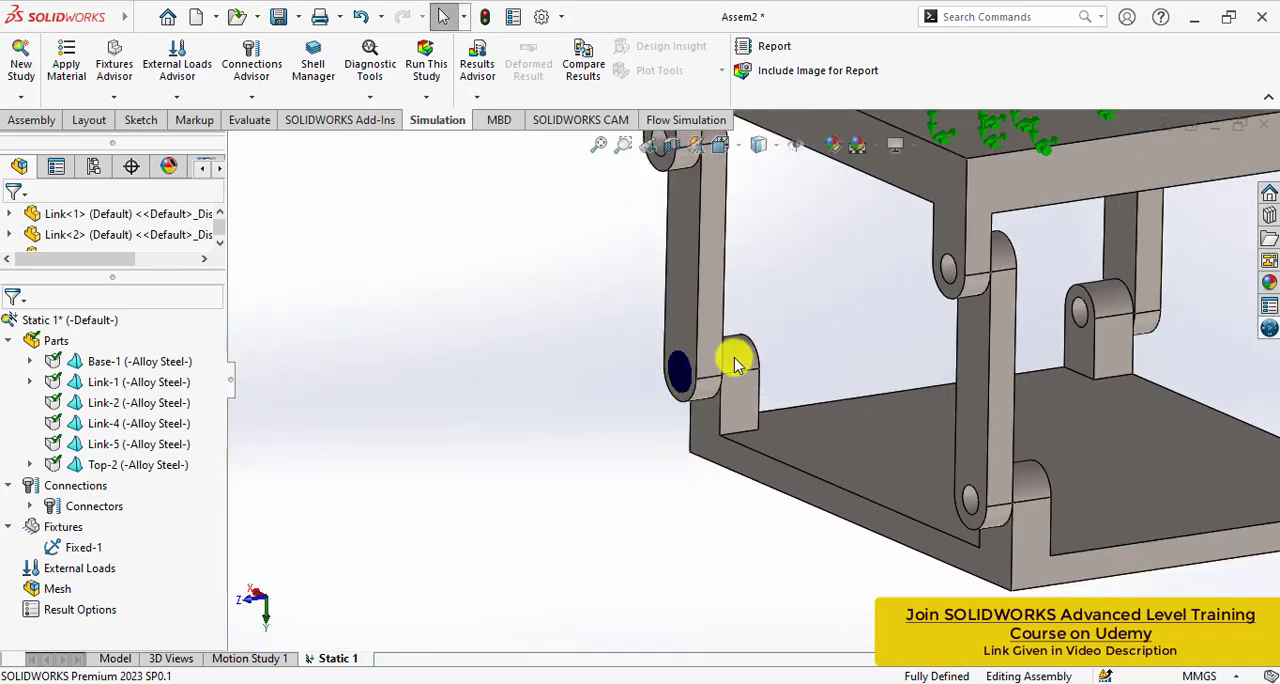
pyautogui.scroll(2, 596, 448)
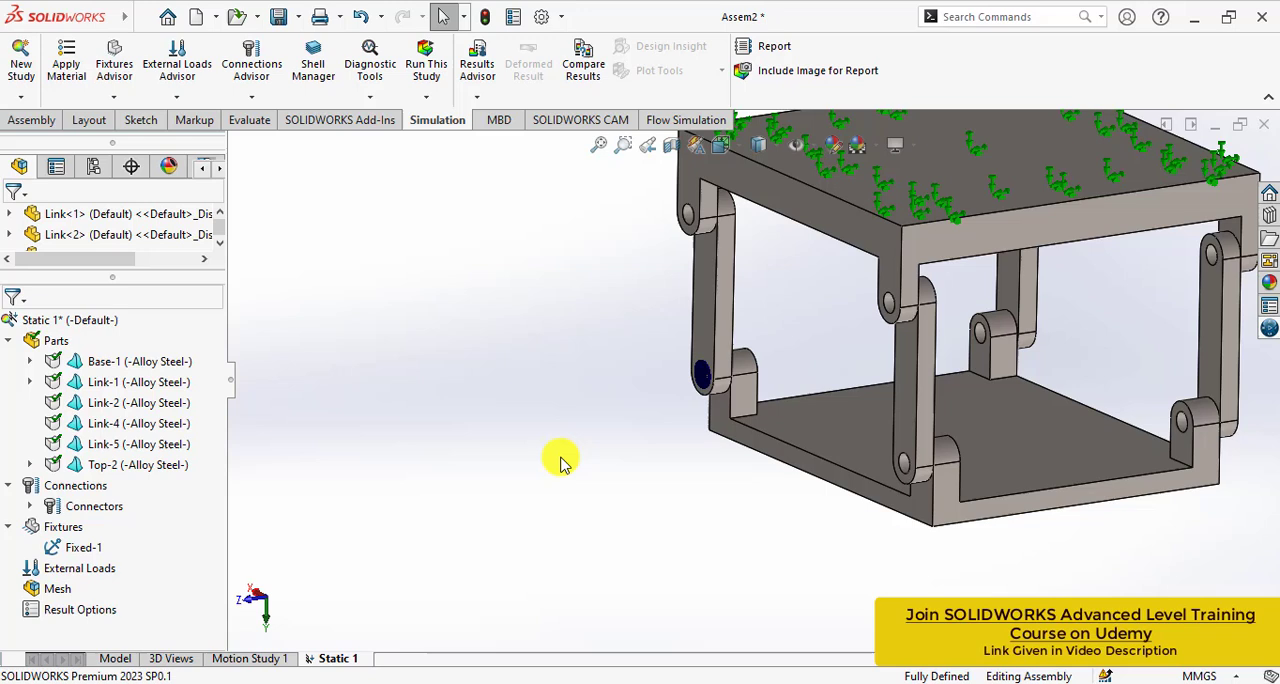
pyautogui.scroll(1, 743, 394)
pyautogui.doubleClick(743, 394)
pyautogui.click(793, 300)
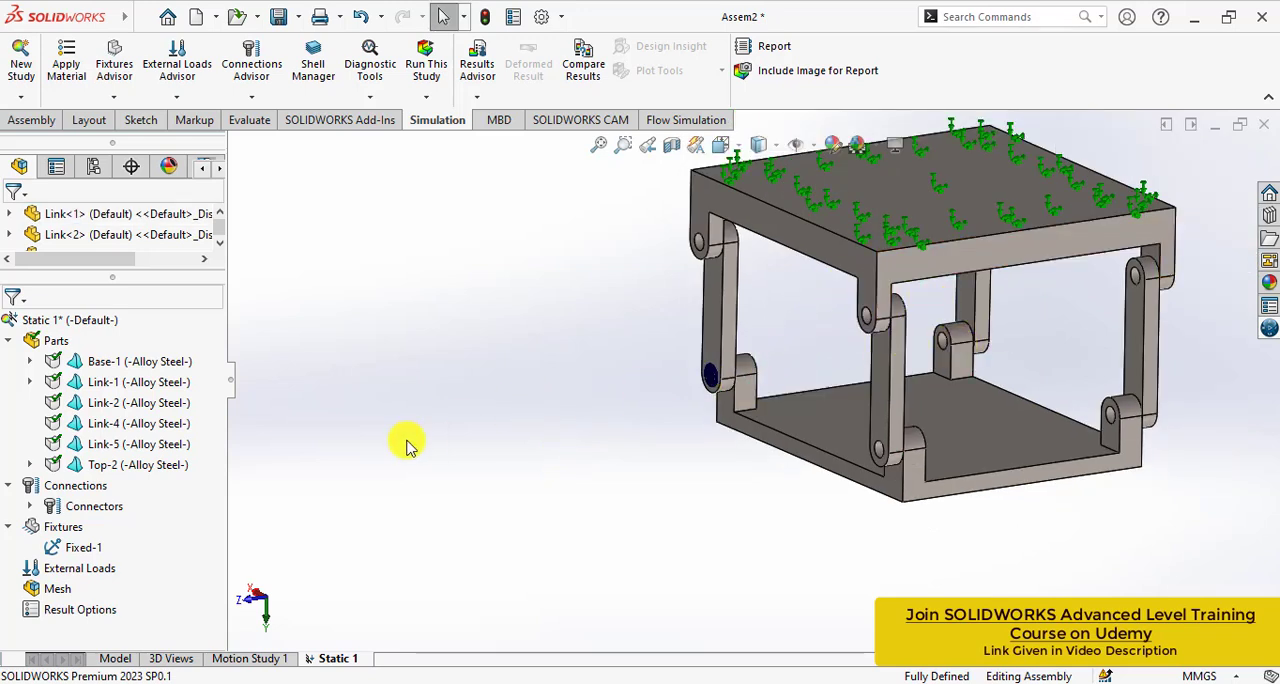
pyautogui.rightClick(76, 486)
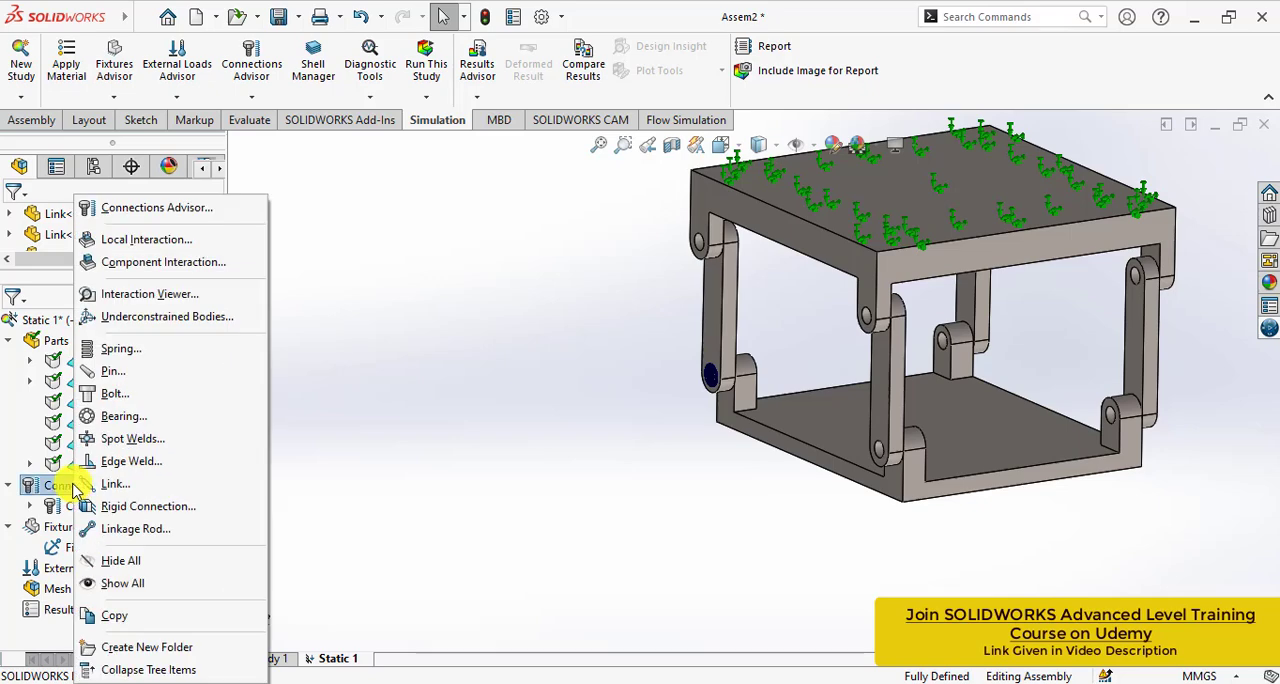
pyautogui.click(102, 370)
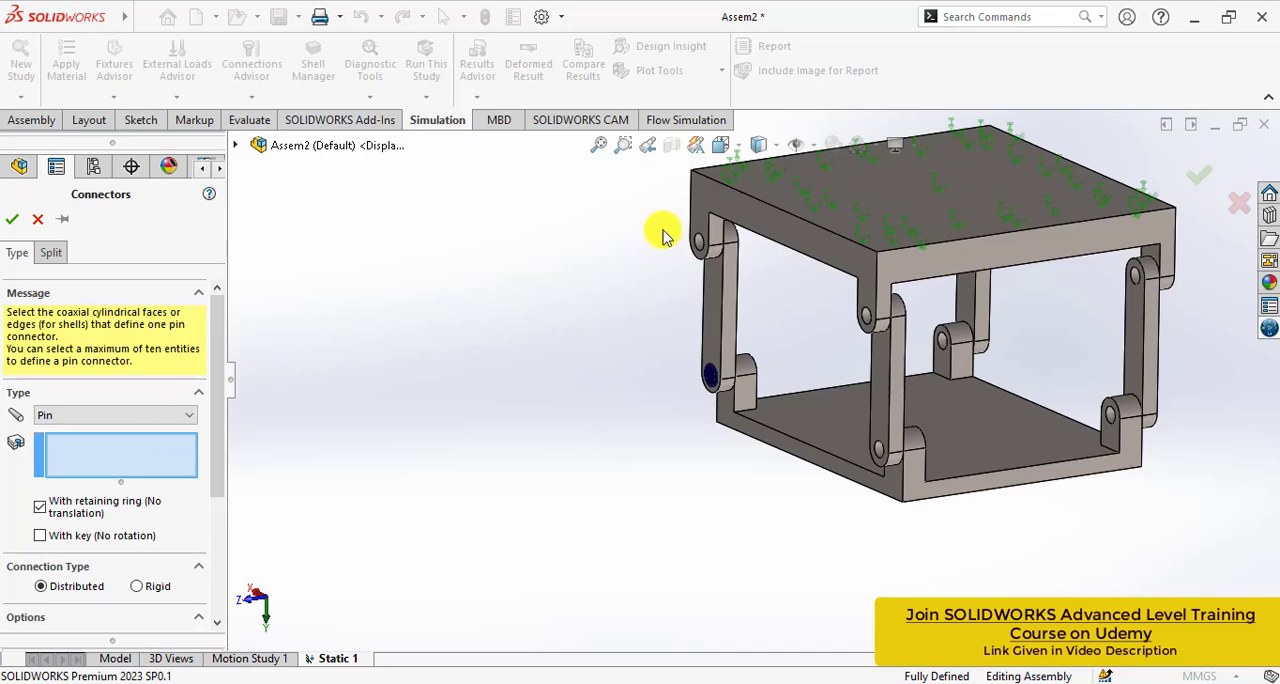
pyautogui.scroll(-3, 705, 222)
pyautogui.scroll(-3, 674, 320)
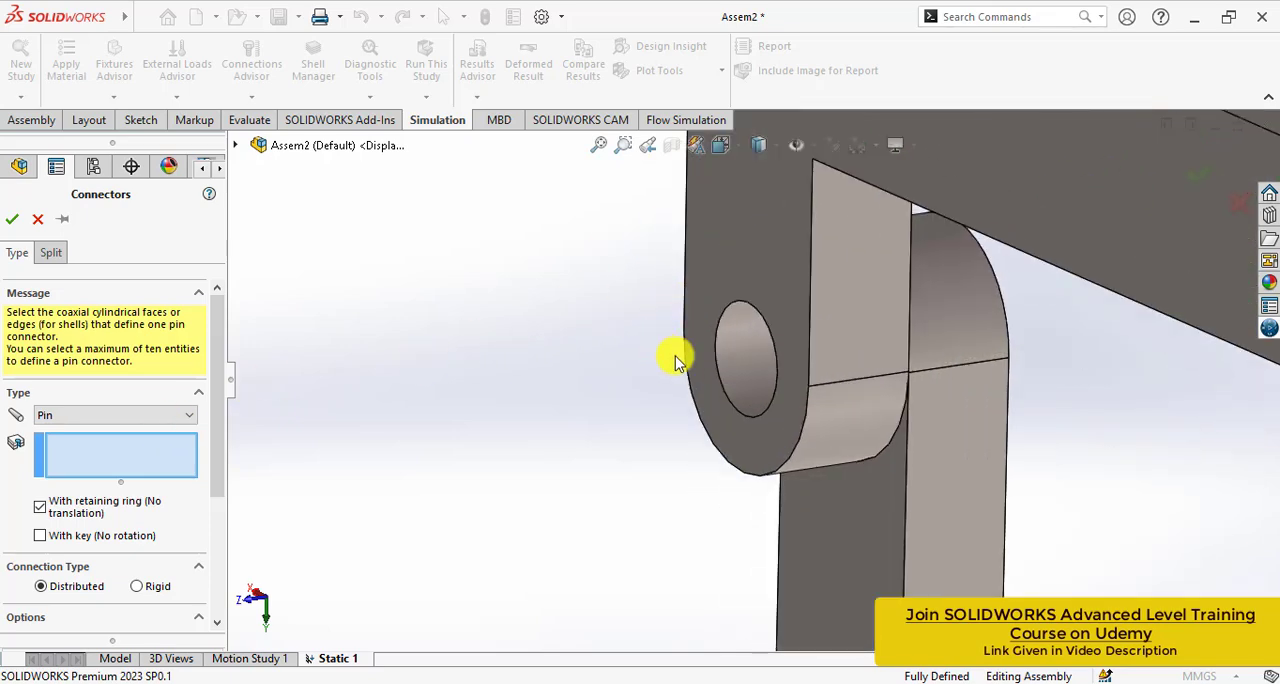
pyautogui.click(745, 368)
pyautogui.moveTo(745, 368); pyautogui.dragTo(760, 391, button='middle')
pyautogui.click(805, 366)
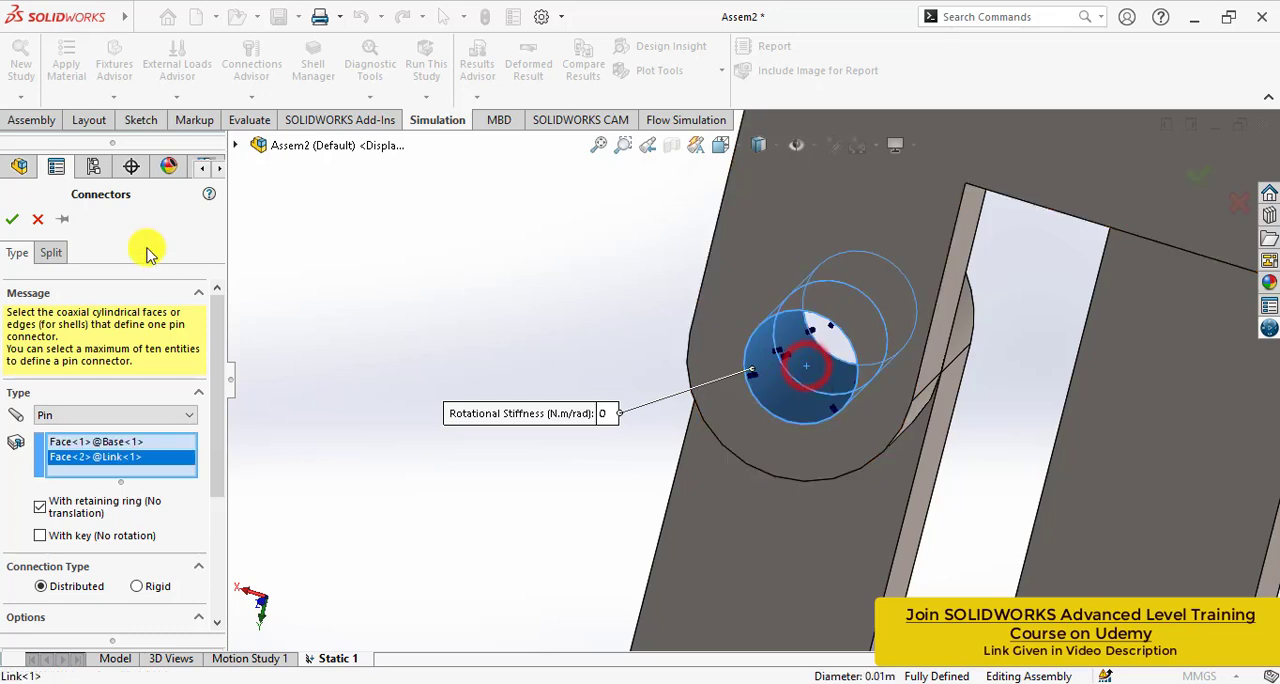
pyautogui.click(13, 220)
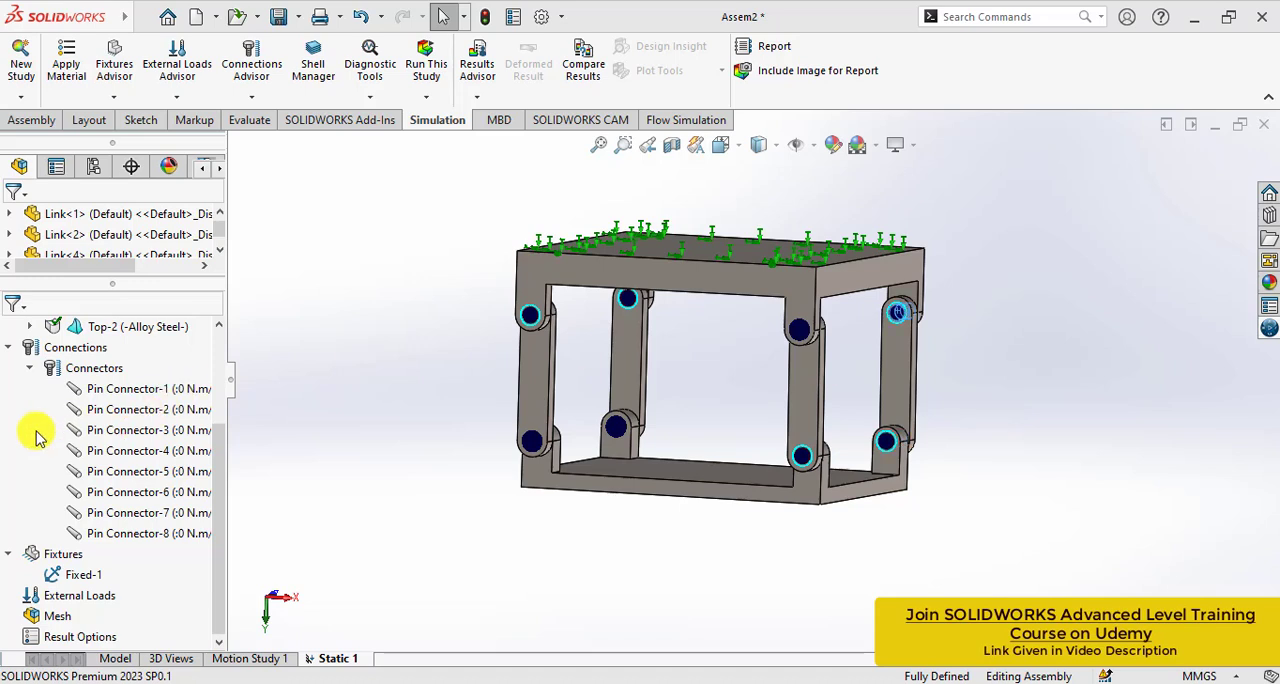
# - Apply a 500 N normal force in the reversed direction to the large outer flat face of the Top part
pyautogui.click(100, 410)
pyautogui.click(496, 351)
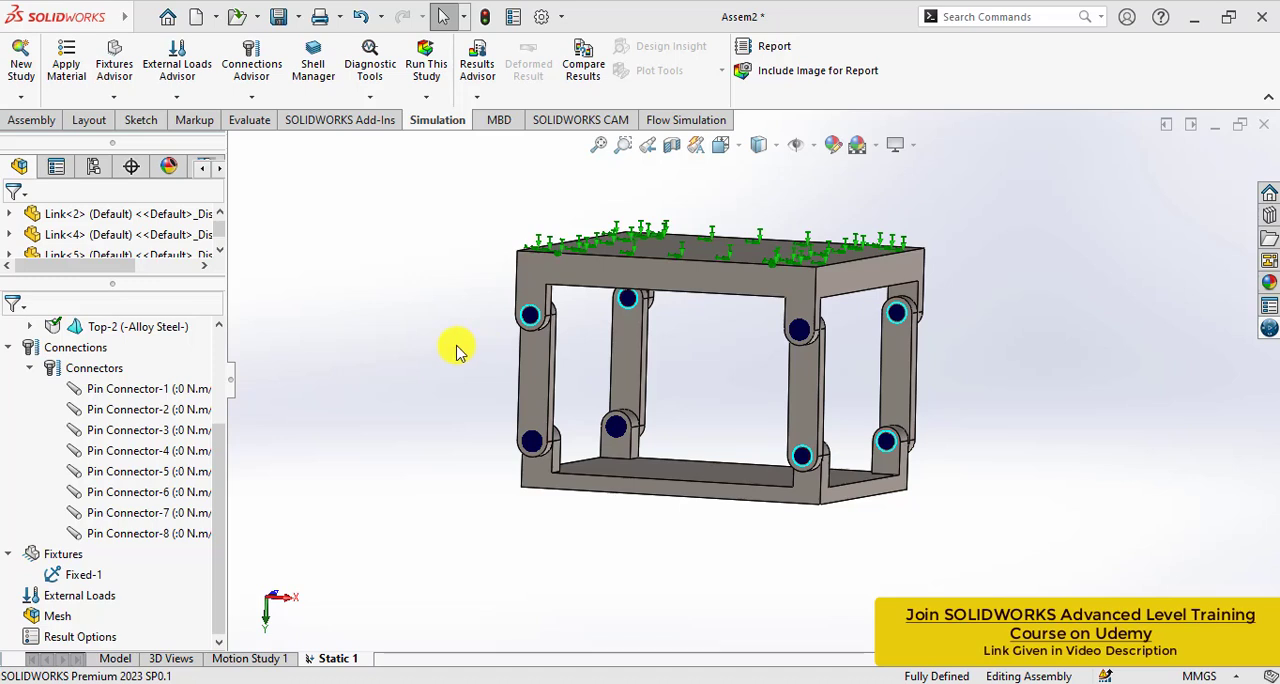
pyautogui.rightClick(53, 596)
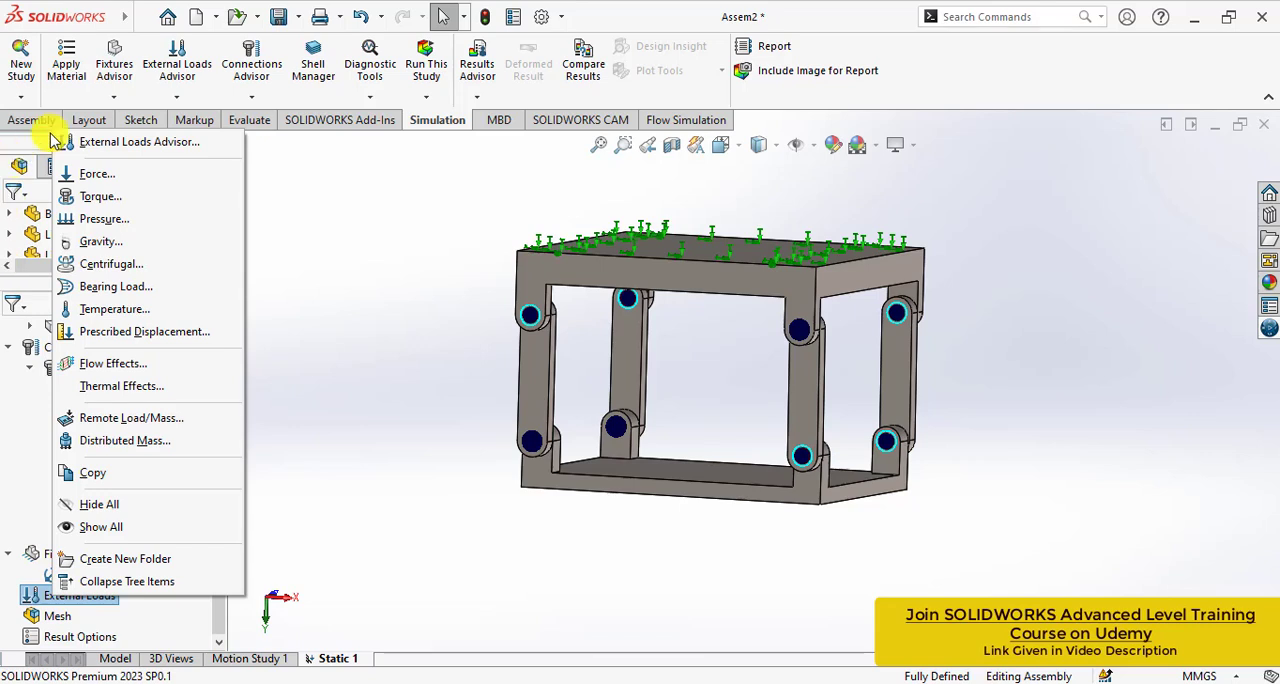
pyautogui.click(77, 168)
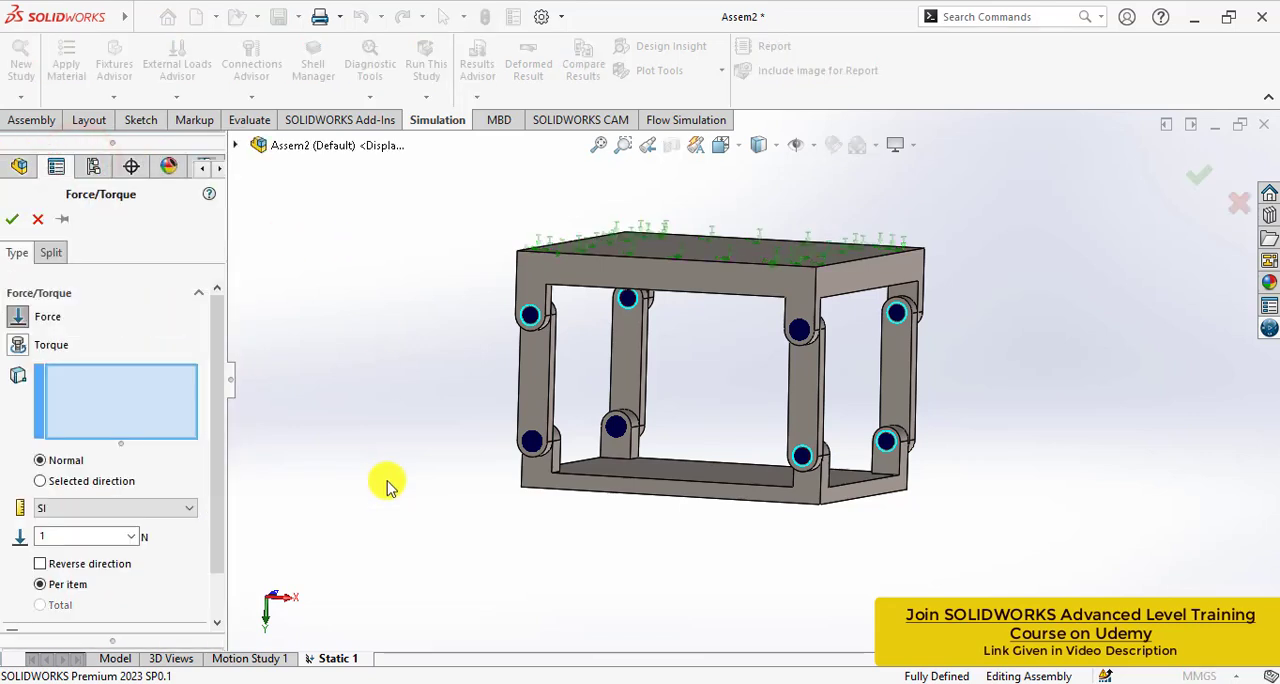
pyautogui.moveTo(388, 486); pyautogui.dragTo(377, 377, button='middle')
pyautogui.click(665, 460)
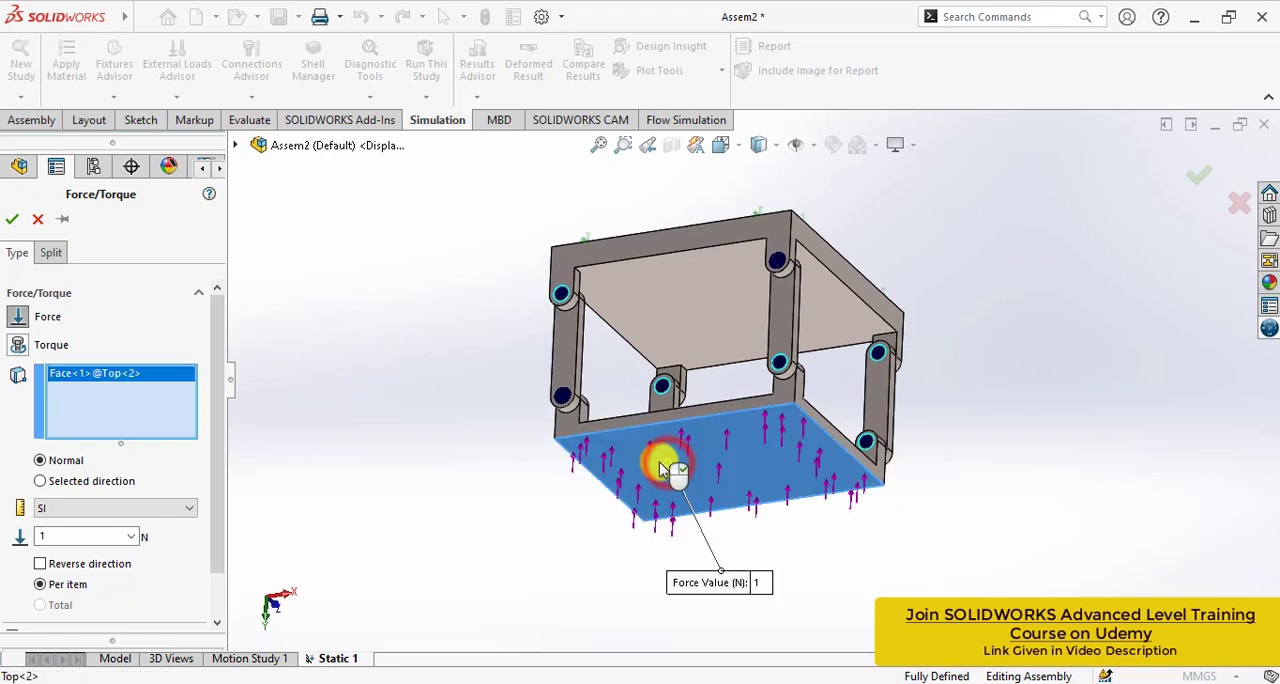
pyautogui.click(40, 564)
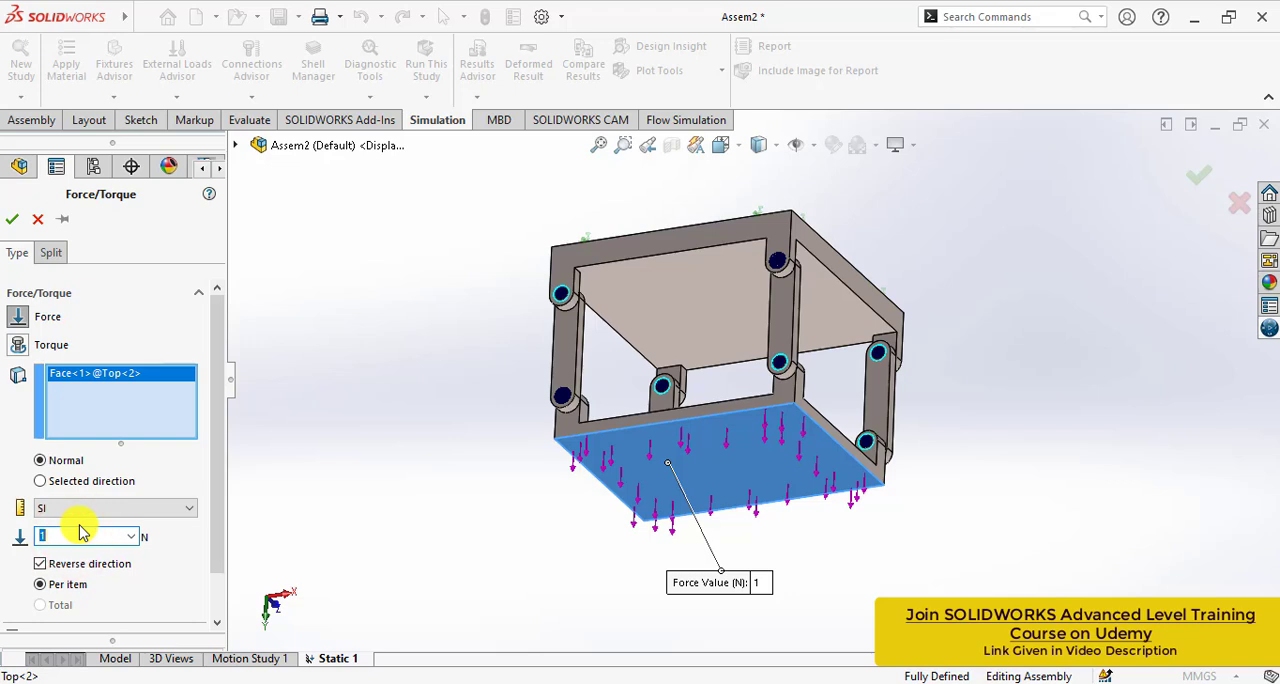
pyautogui.click(12, 221)
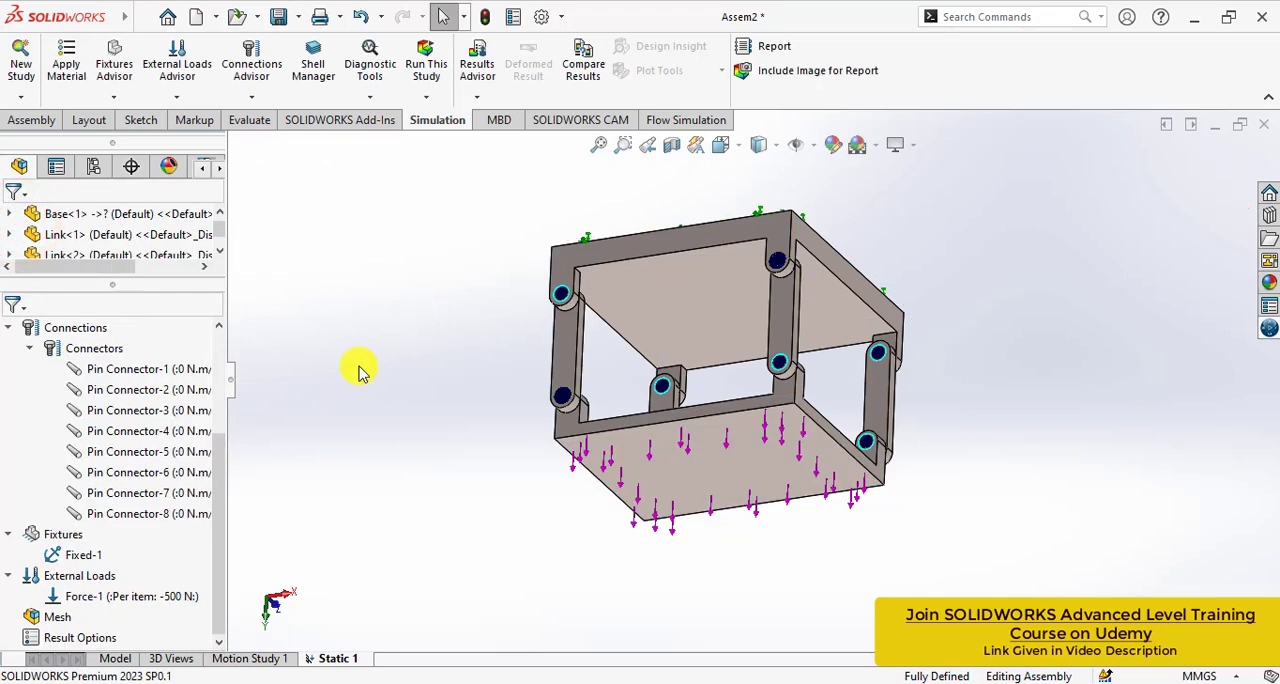
# - Apply a 200 N normal force to the narrow side face of the Top part, directed along the positive X axis
pyautogui.rightClick(90, 575)
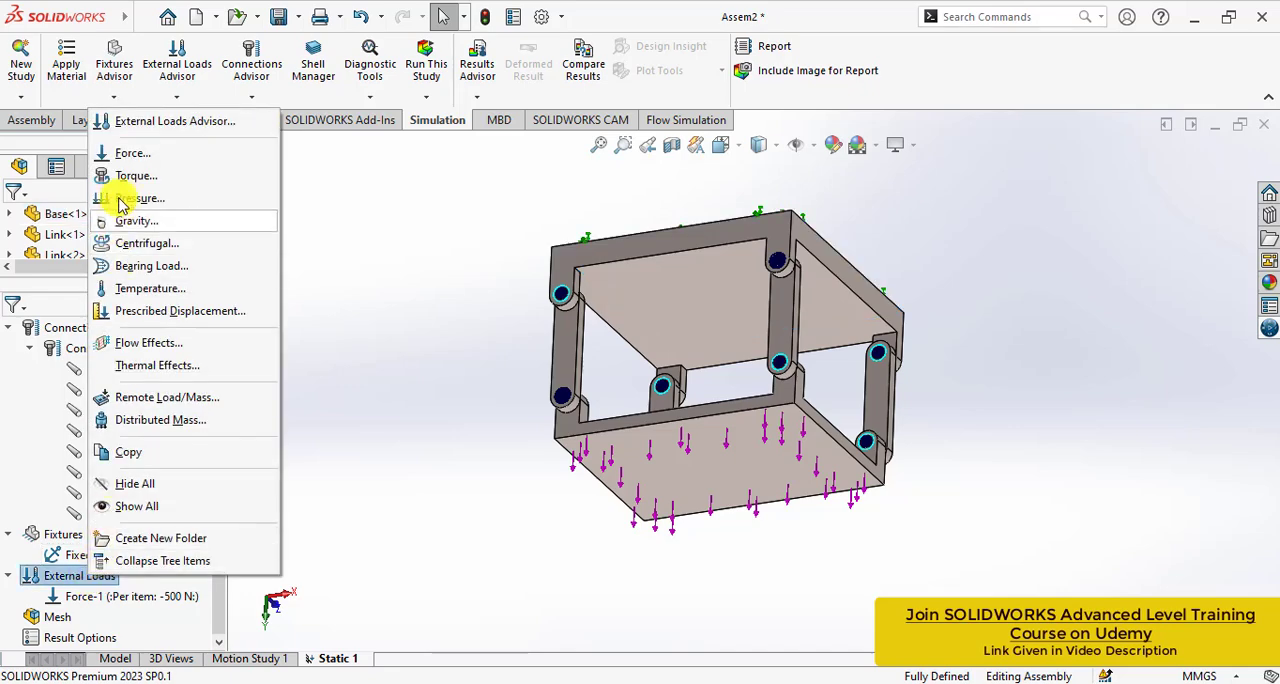
pyautogui.click(128, 156)
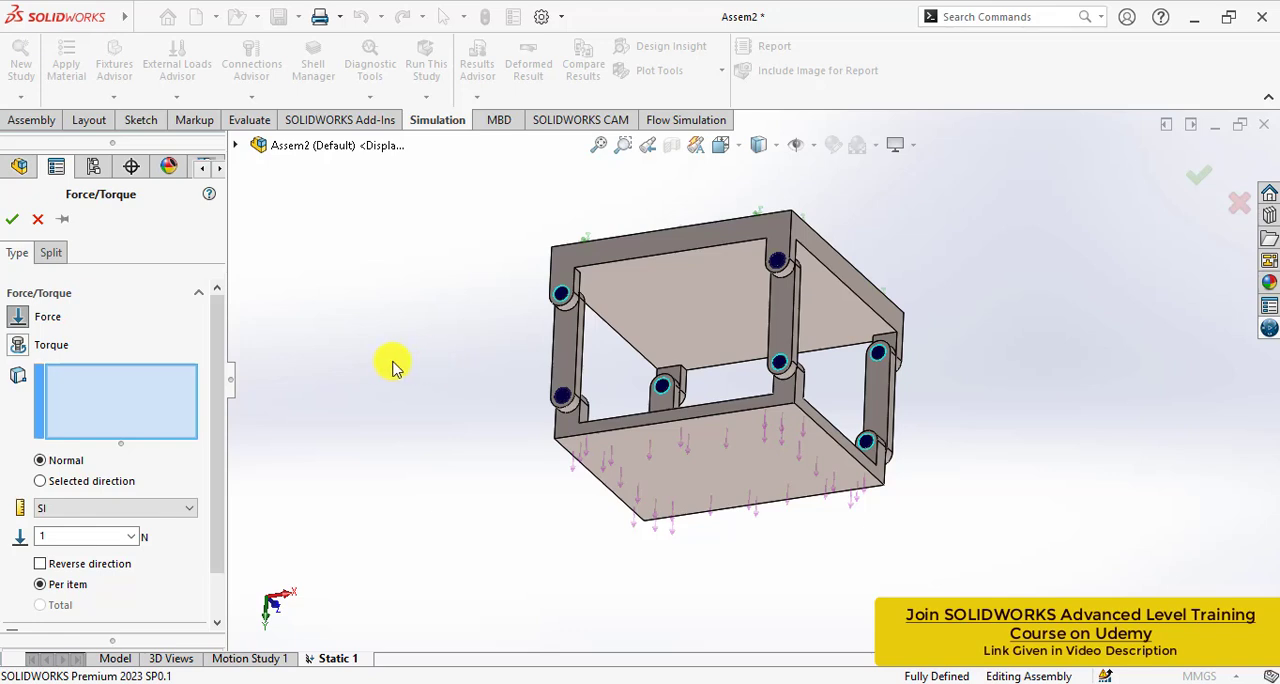
pyautogui.moveTo(392, 366); pyautogui.dragTo(512, 470, button='middle')
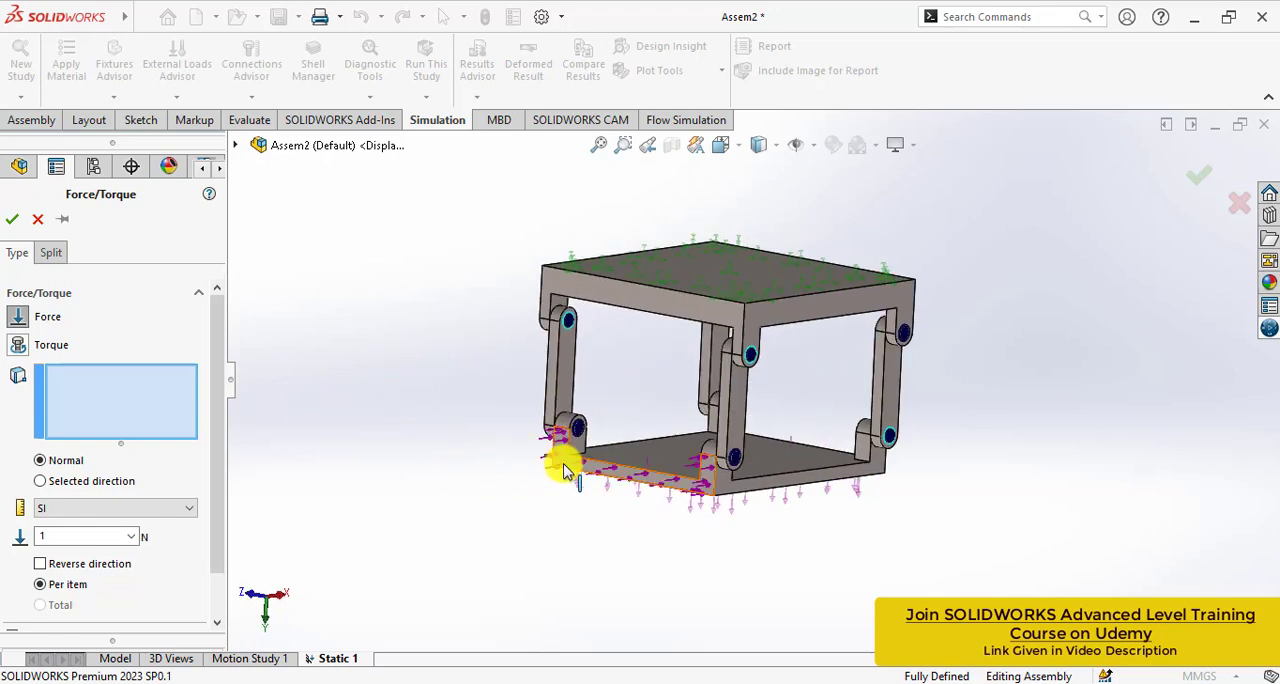
pyautogui.click(565, 470)
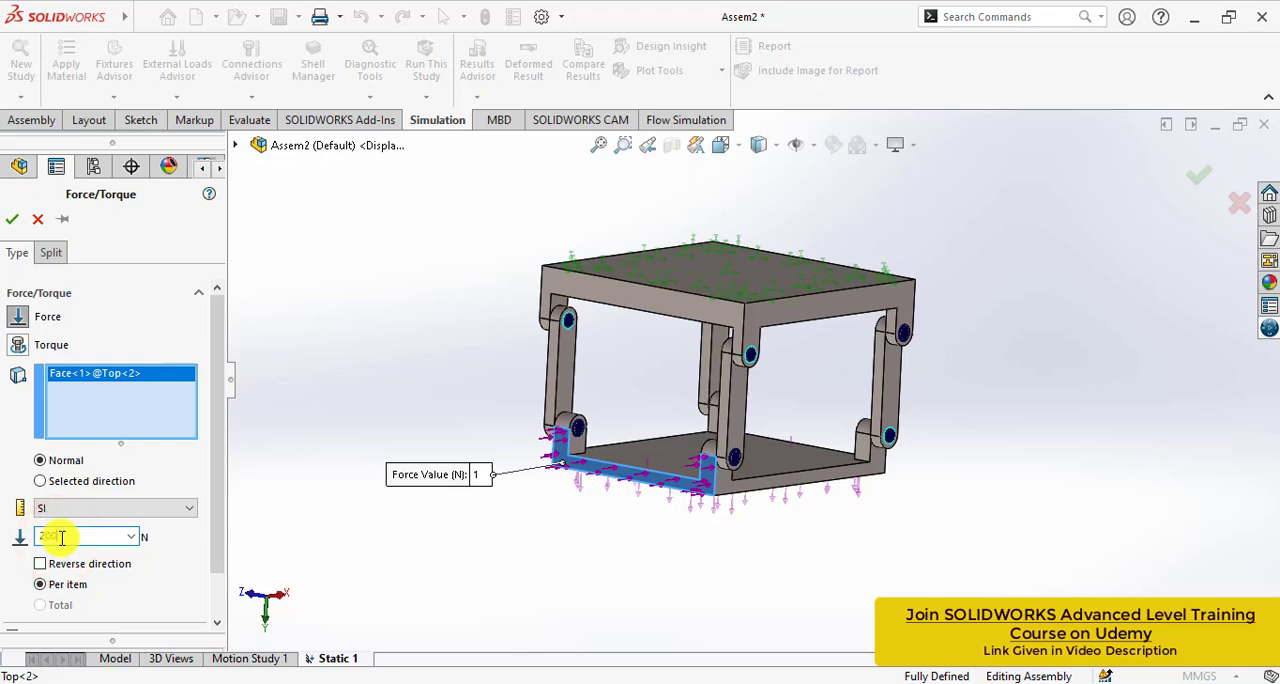
pyautogui.click(12, 222)
# - Run the static study to mesh and solve the assembly
pyautogui.moveTo(366, 334); pyautogui.dragTo(369, 359, button='middle')
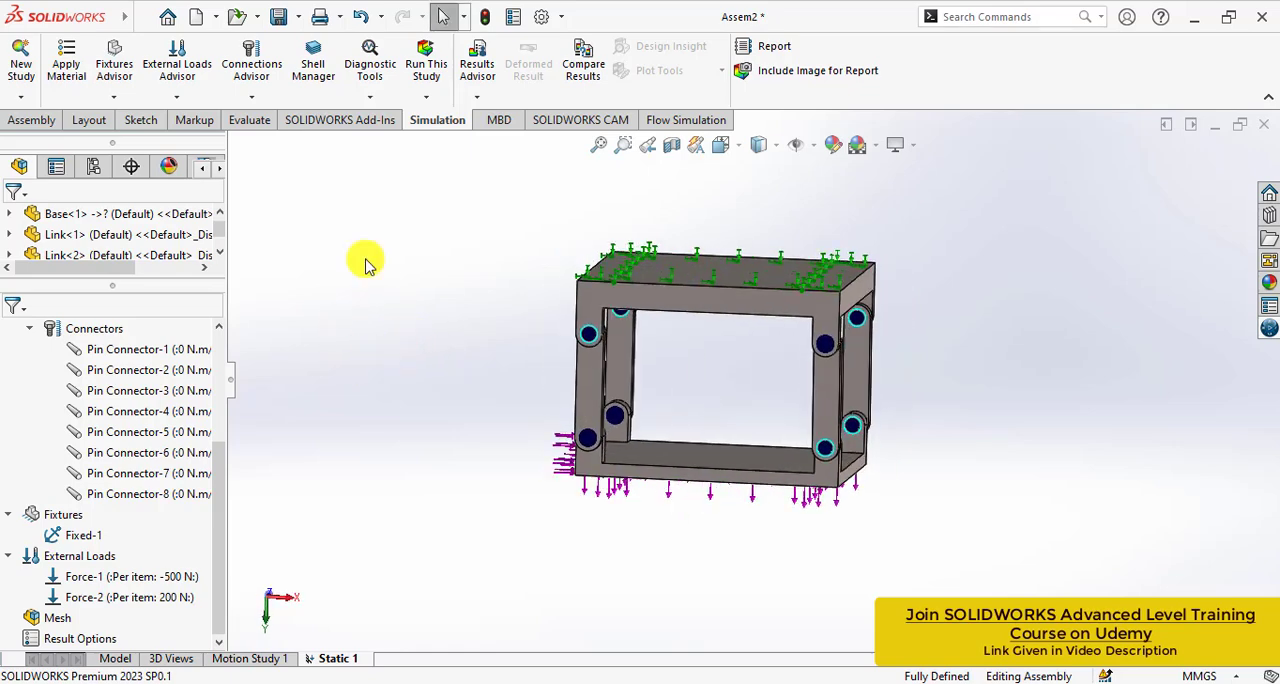
pyautogui.click(426, 62)
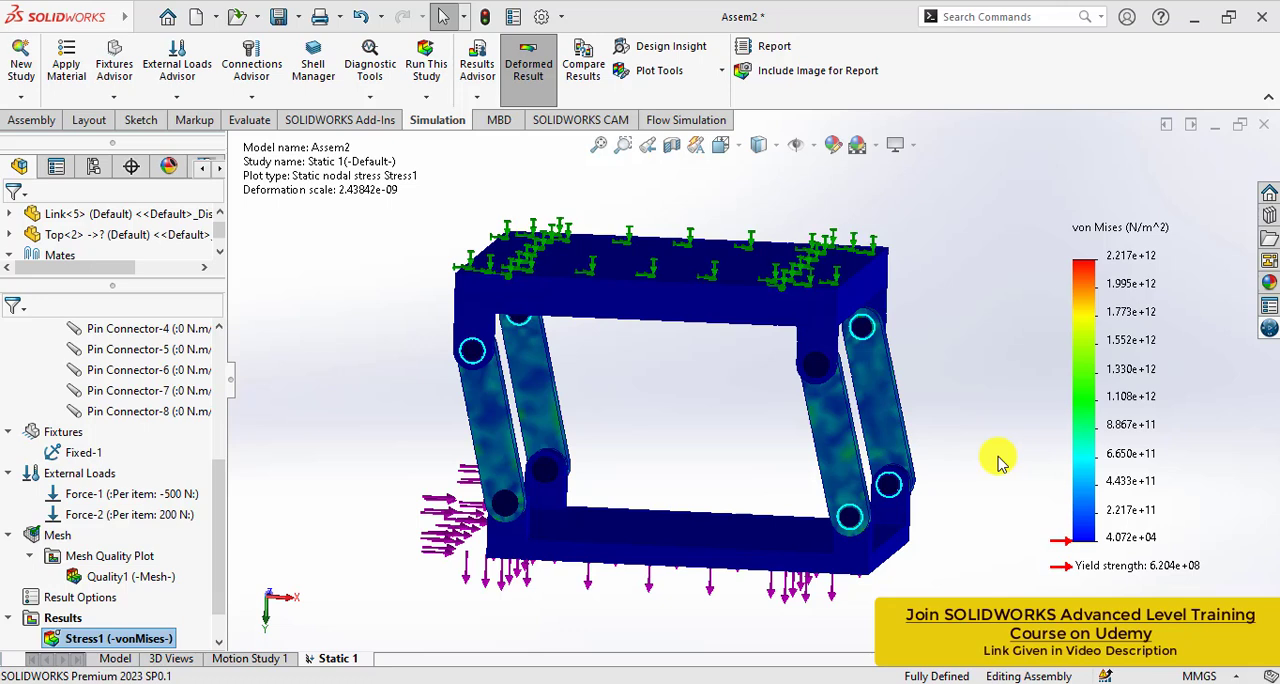
pyautogui.click(367, 454)
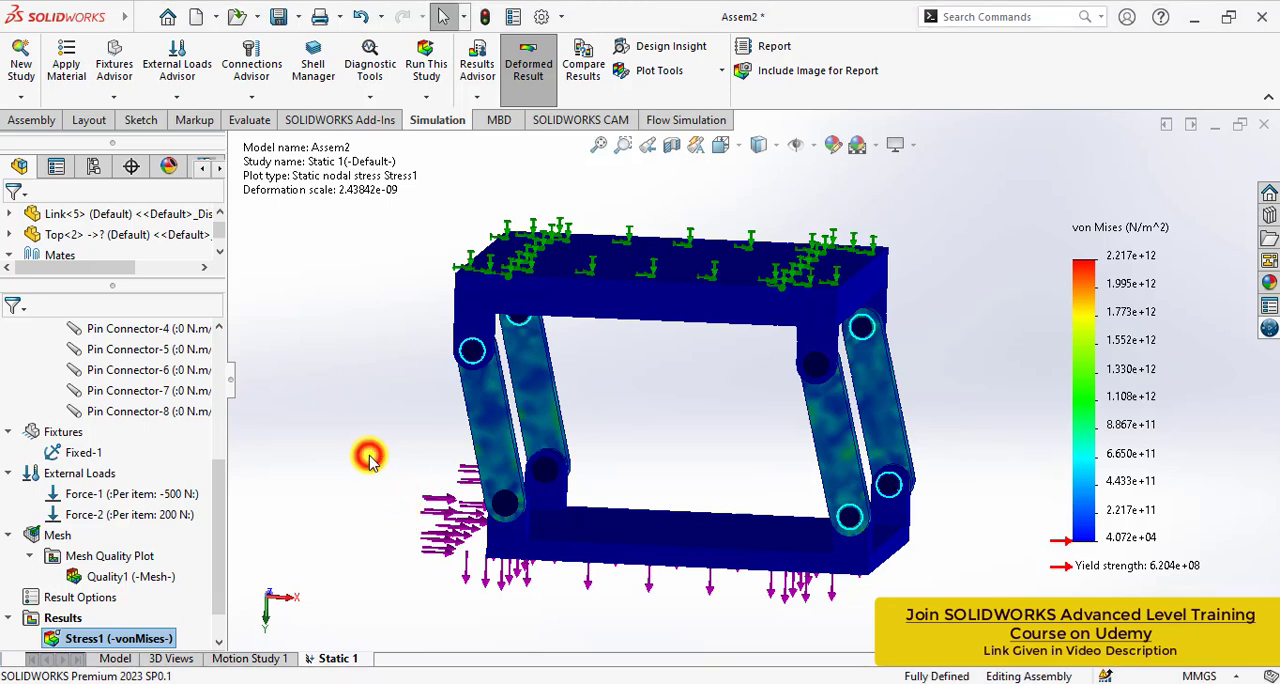
# - Set the units of the von Mises stress plot to N/mm^2 (MPa)
pyautogui.moveTo(221, 506); pyautogui.dragTo(222, 527)
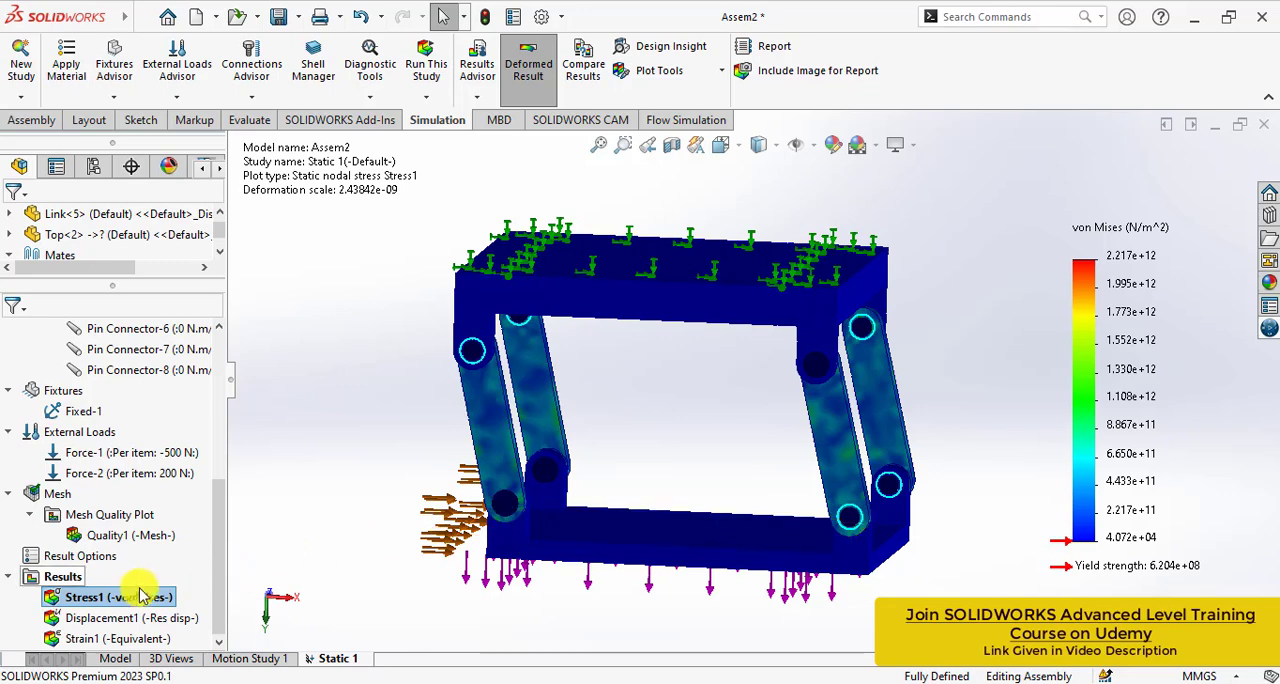
pyautogui.rightClick(107, 598)
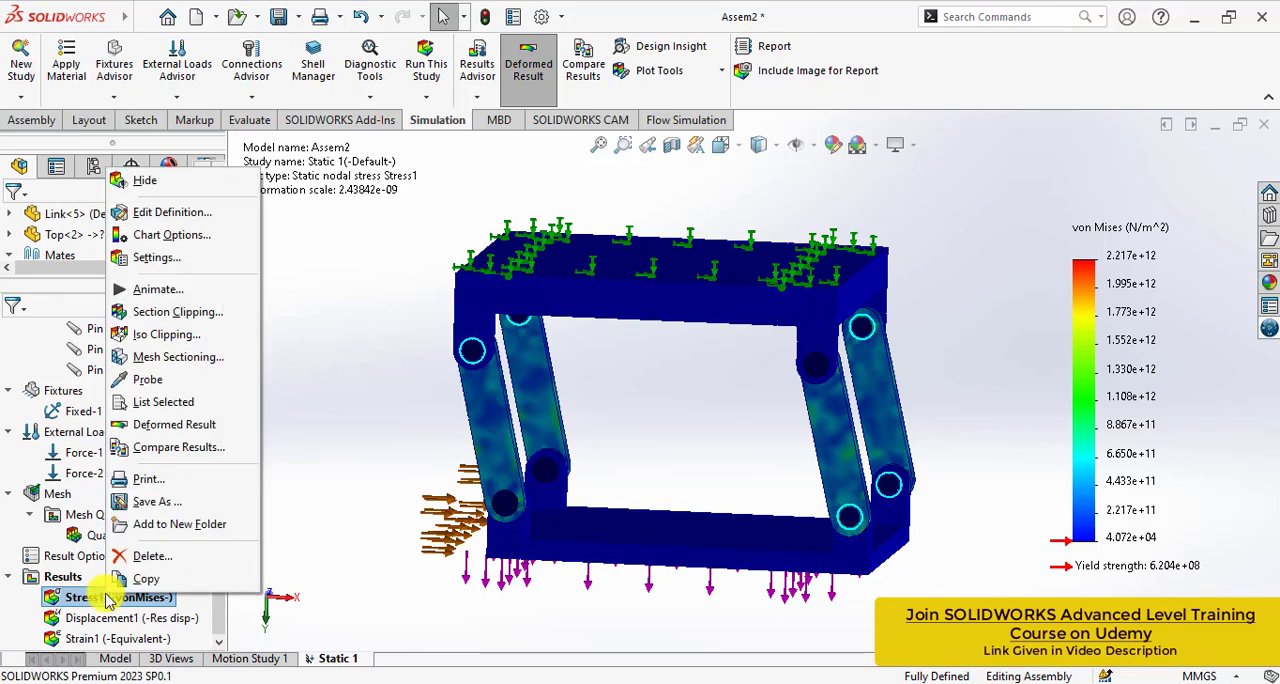
pyautogui.click(160, 208)
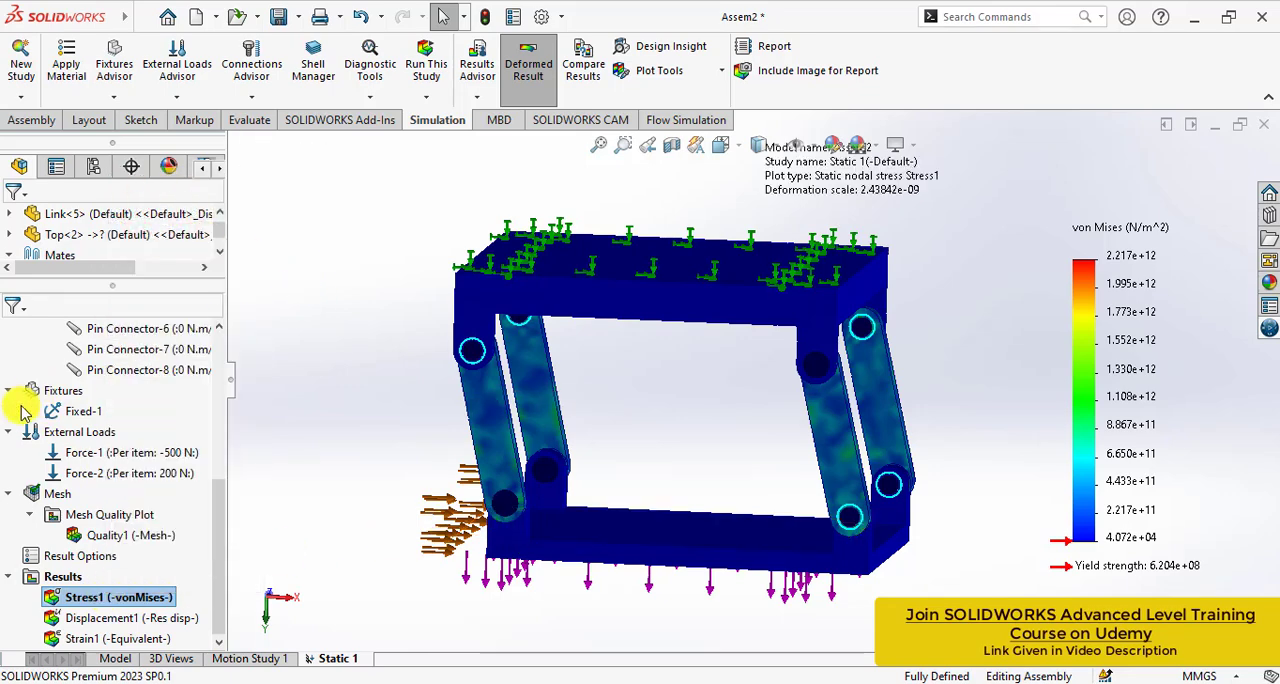
pyautogui.click(80, 345)
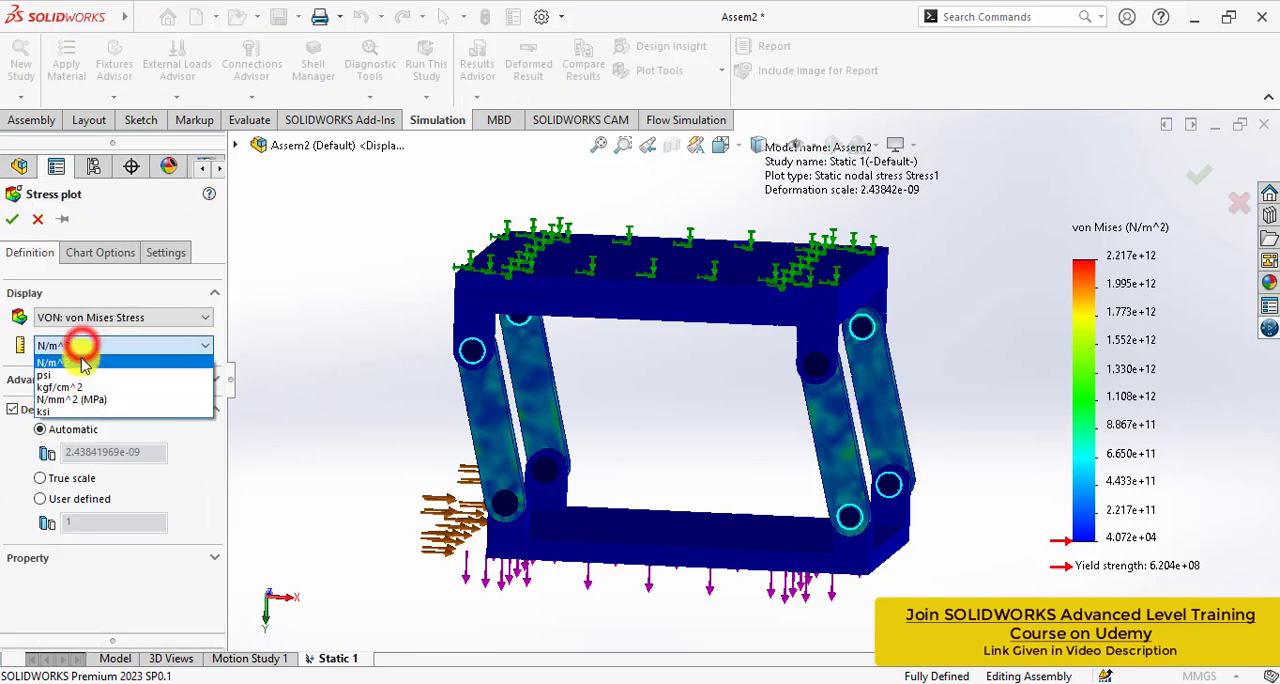
pyautogui.click(70, 398)
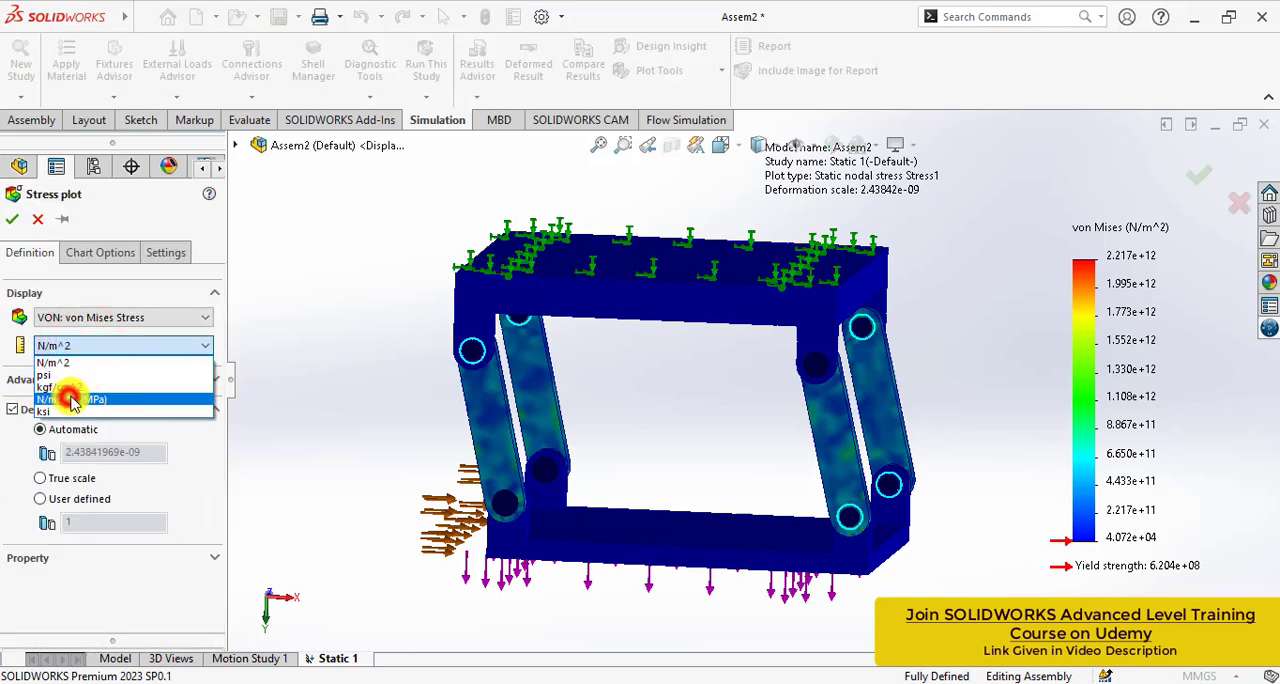
pyautogui.click(12, 219)
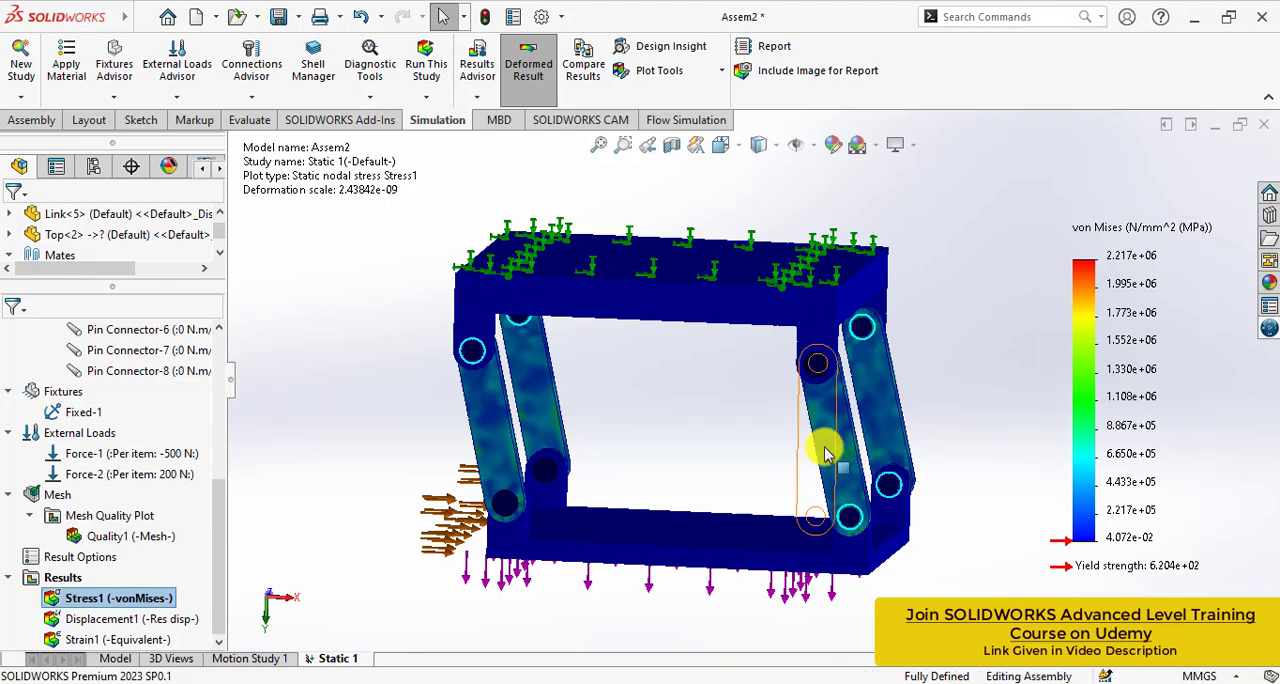
# - Show the maximum annotation on the von Mises stress plot and examine the marked location on the link
pyautogui.moveTo(823, 443); pyautogui.dragTo(740, 438, button='middle')
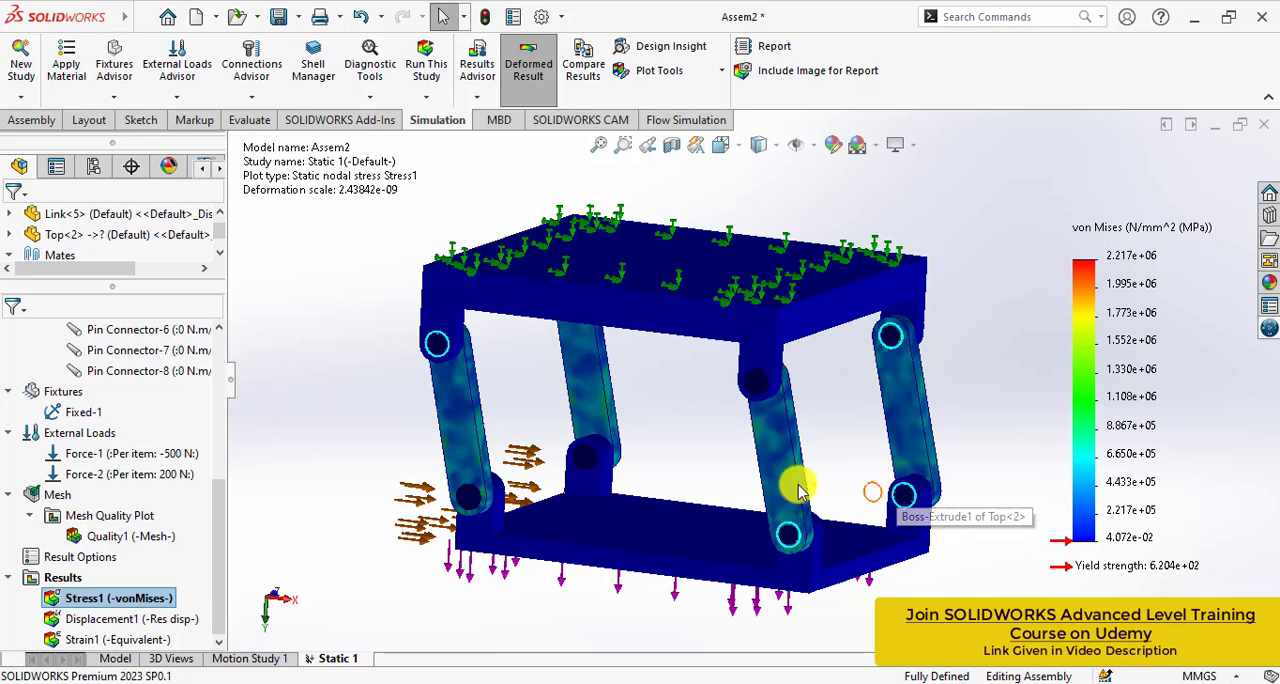
pyautogui.rightClick(104, 604)
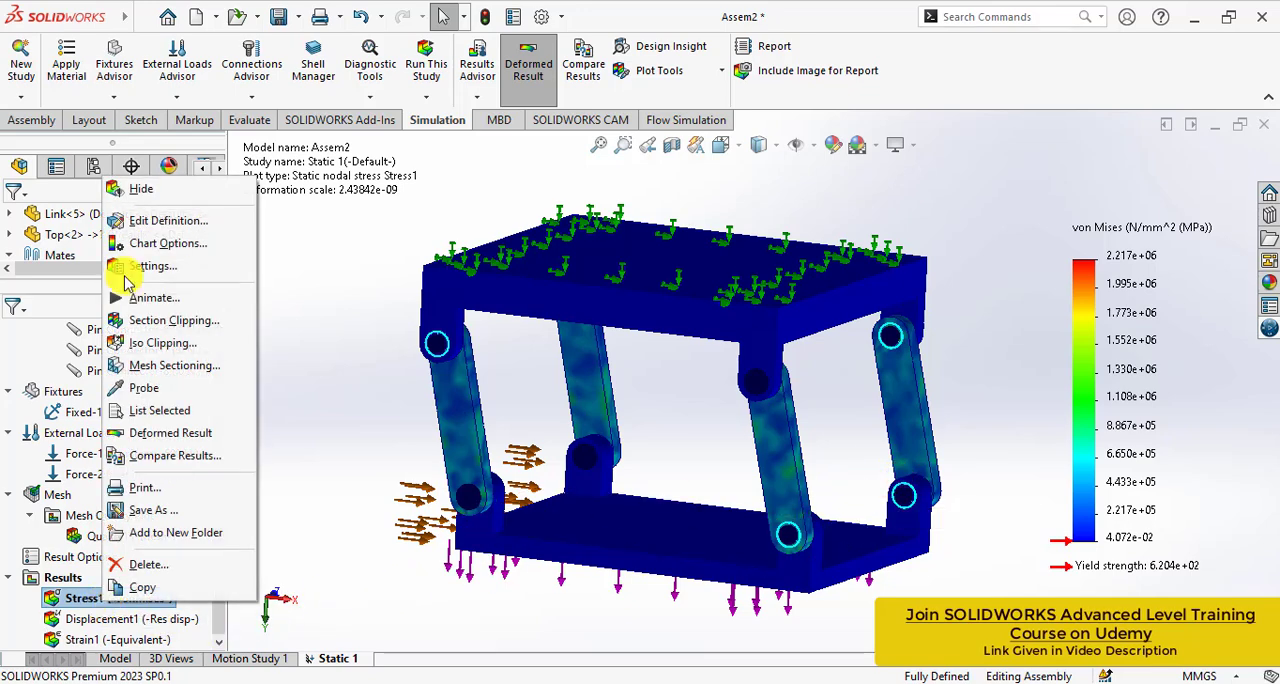
pyautogui.click(148, 221)
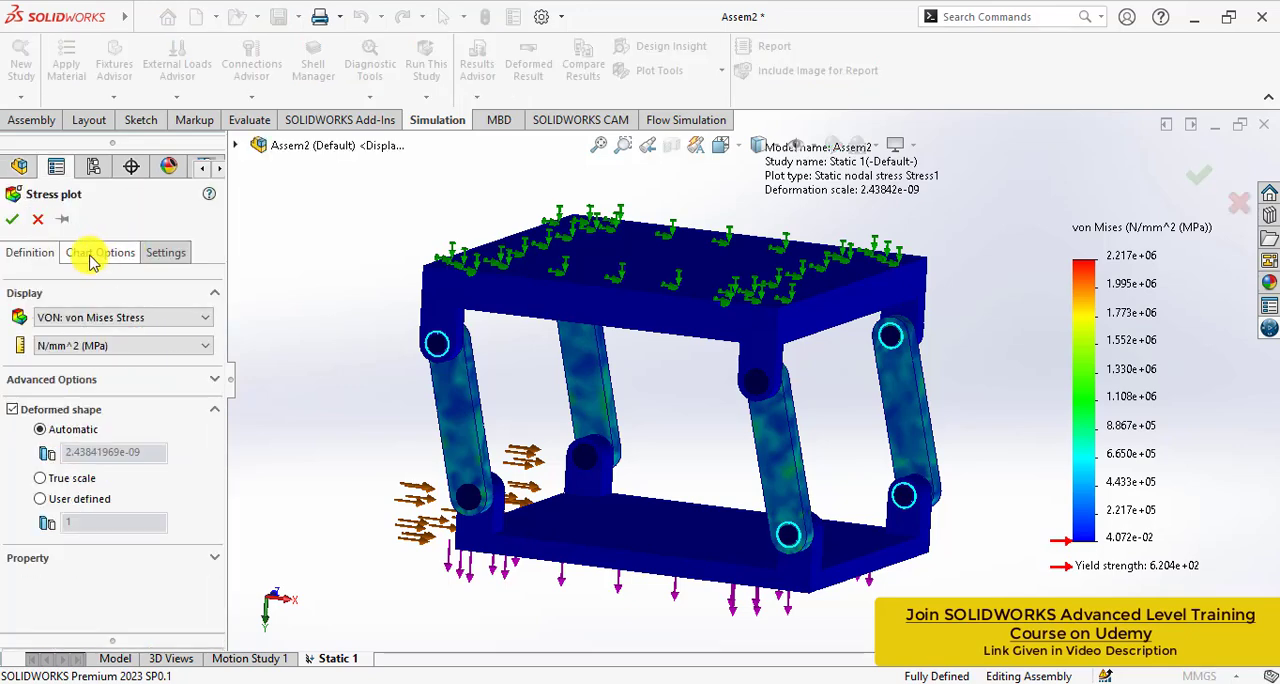
pyautogui.click(95, 252)
pyautogui.click(41, 336)
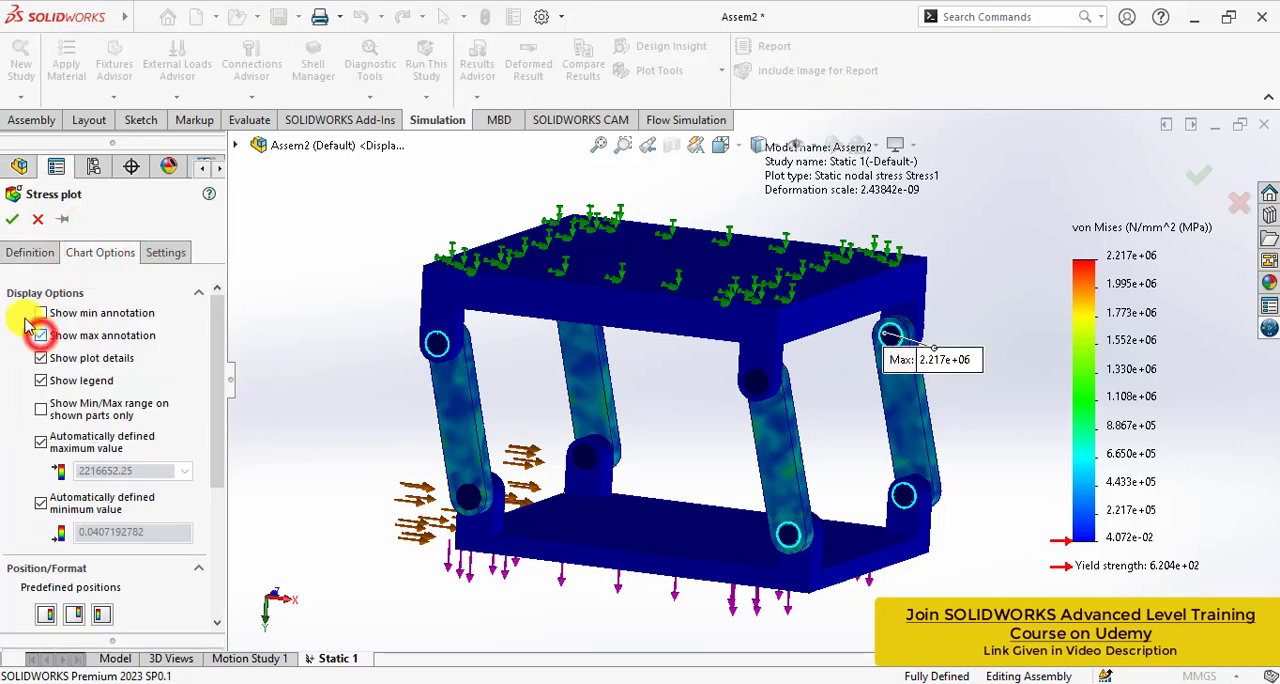
pyautogui.click(12, 219)
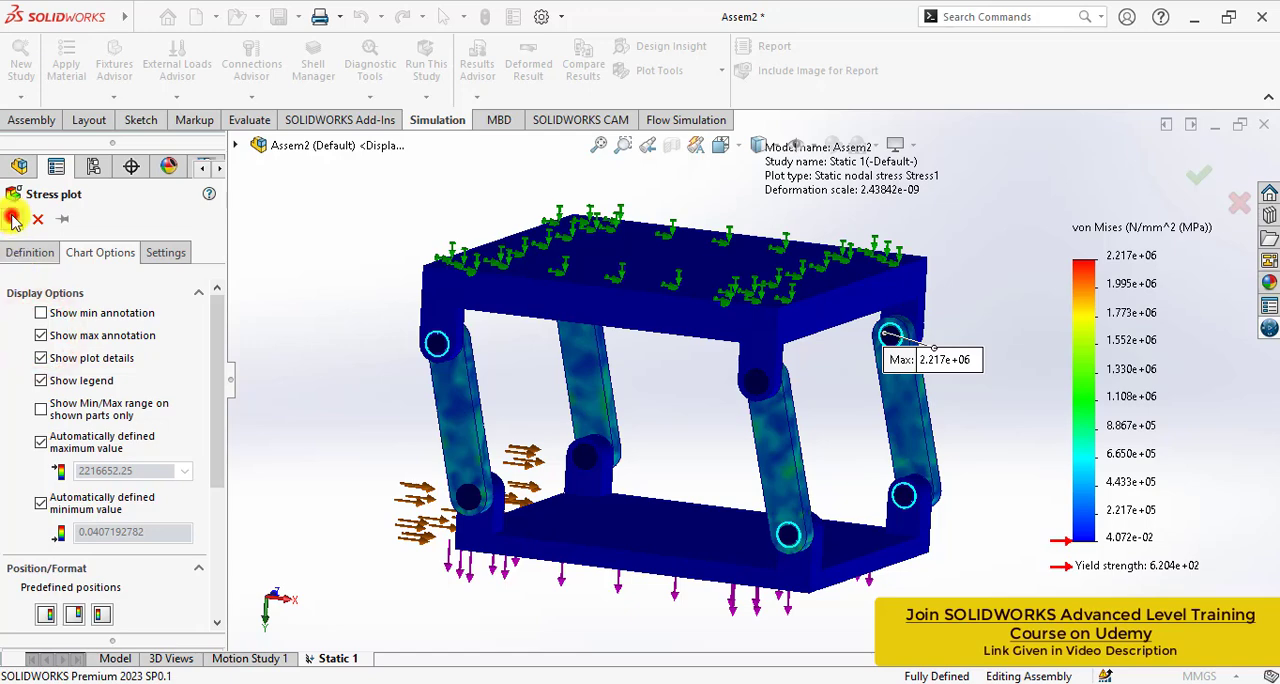
pyautogui.scroll(-4, 905, 360)
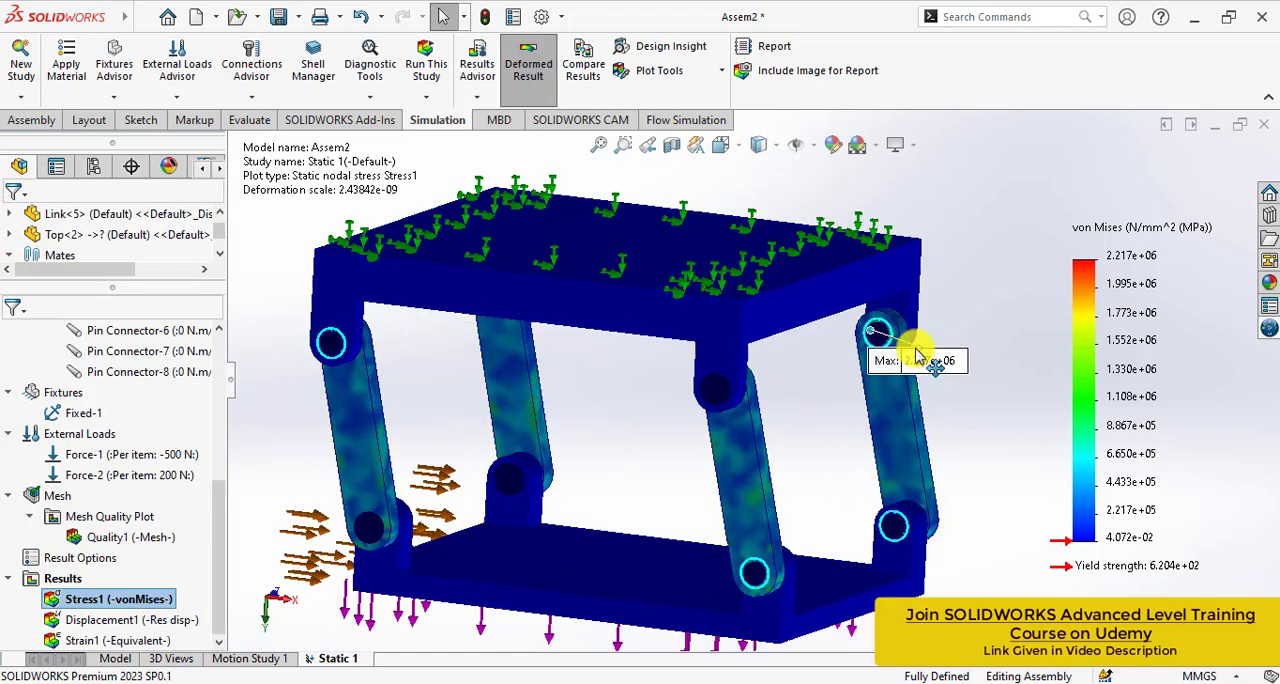
pyautogui.scroll(-8, 838, 343)
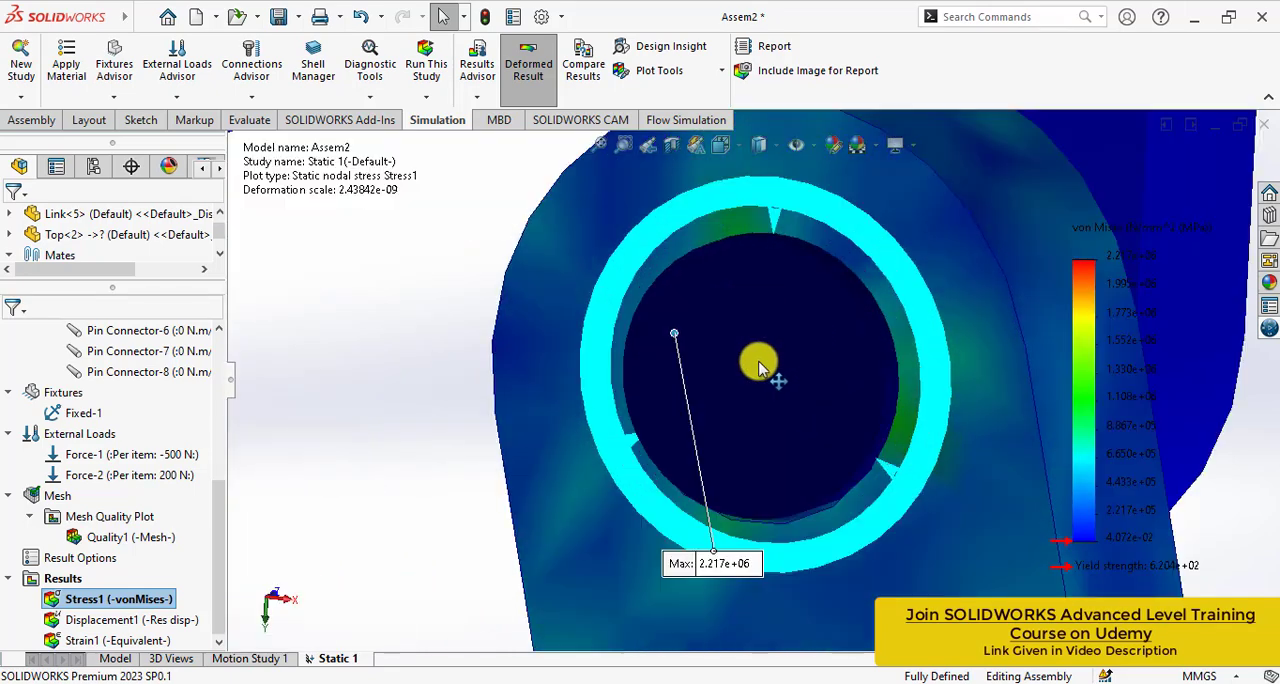
# - Edit the definition of Pin Connector-1 and enable its strength data
pyautogui.moveTo(757, 357); pyautogui.dragTo(751, 366, button='middle')
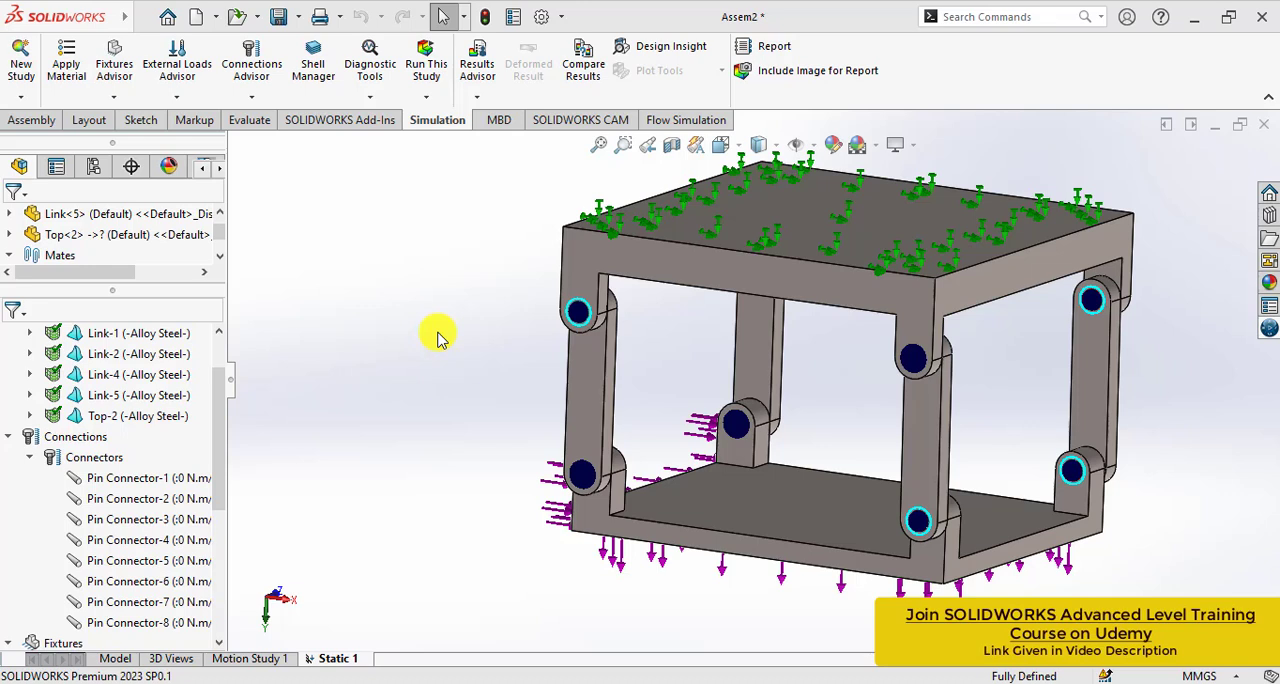
pyautogui.rightClick(135, 483)
pyautogui.click(190, 494)
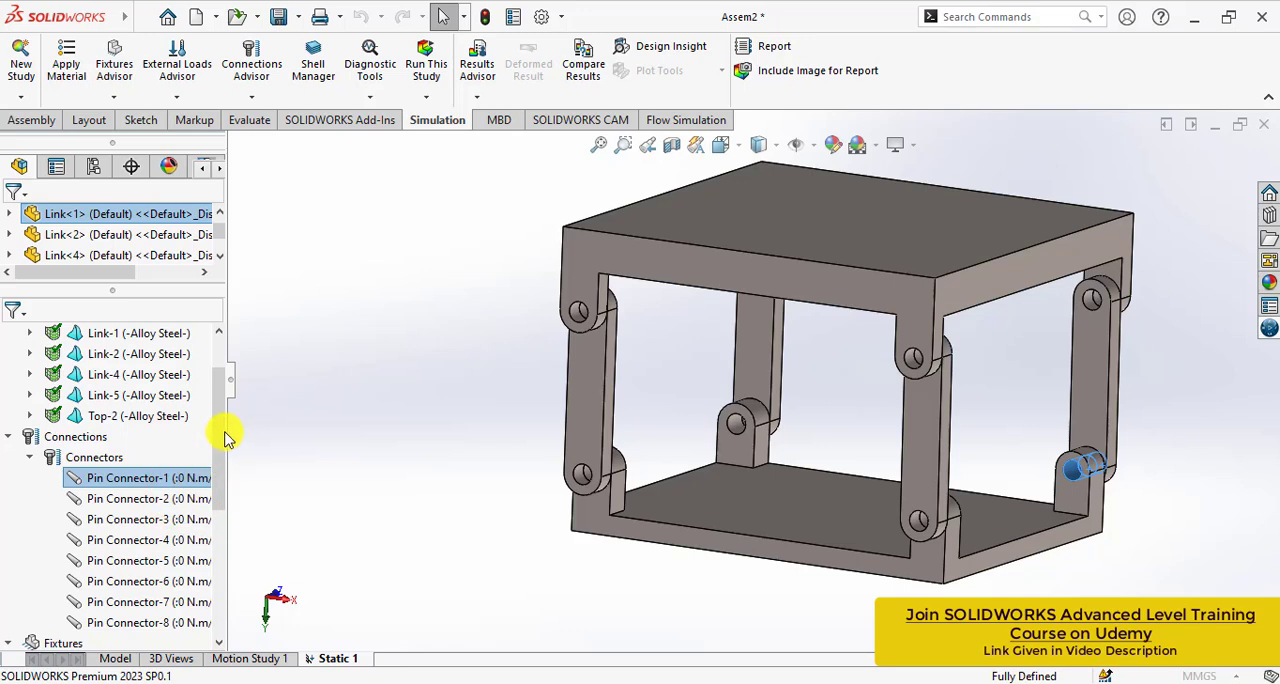
pyautogui.moveTo(224, 438); pyautogui.dragTo(214, 586)
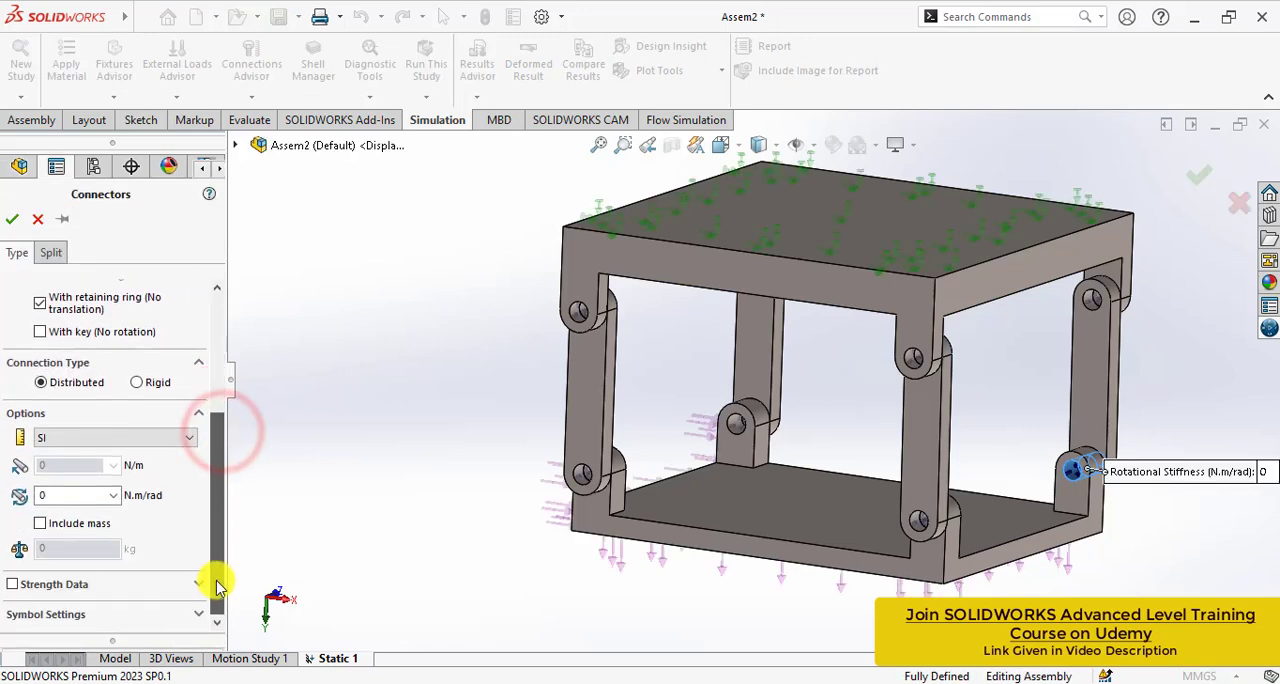
pyautogui.click(14, 585)
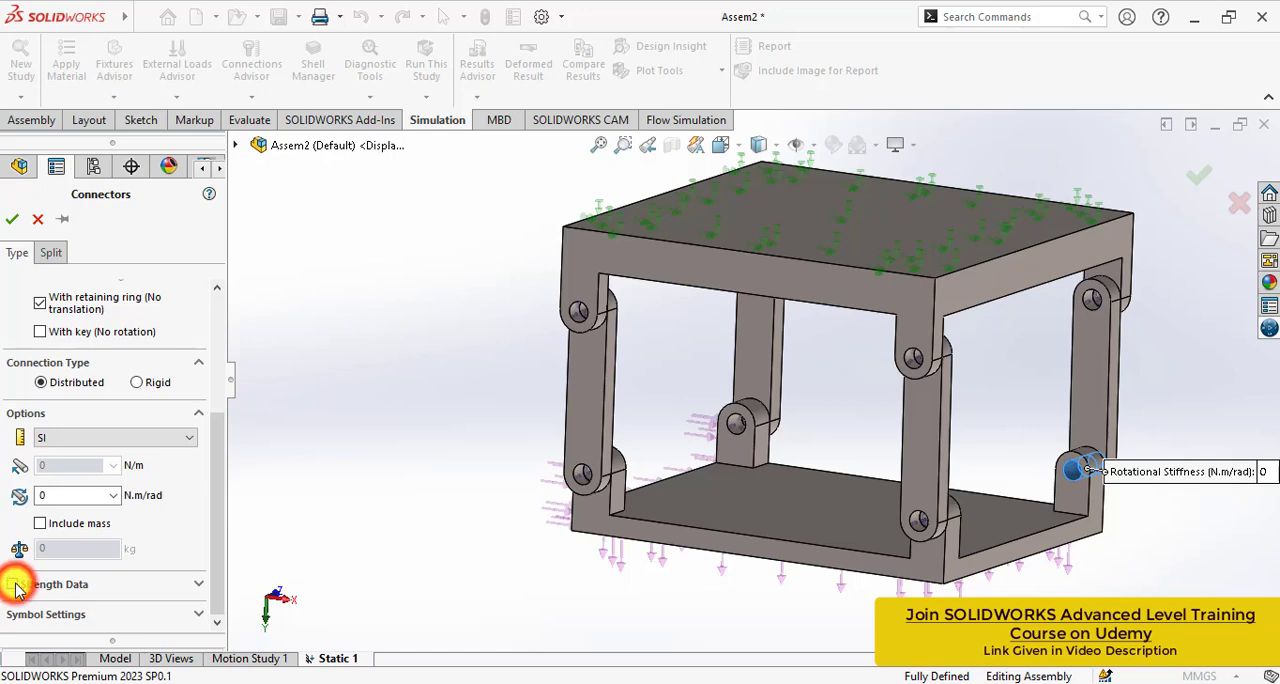
pyautogui.moveTo(220, 490); pyautogui.dragTo(222, 540)
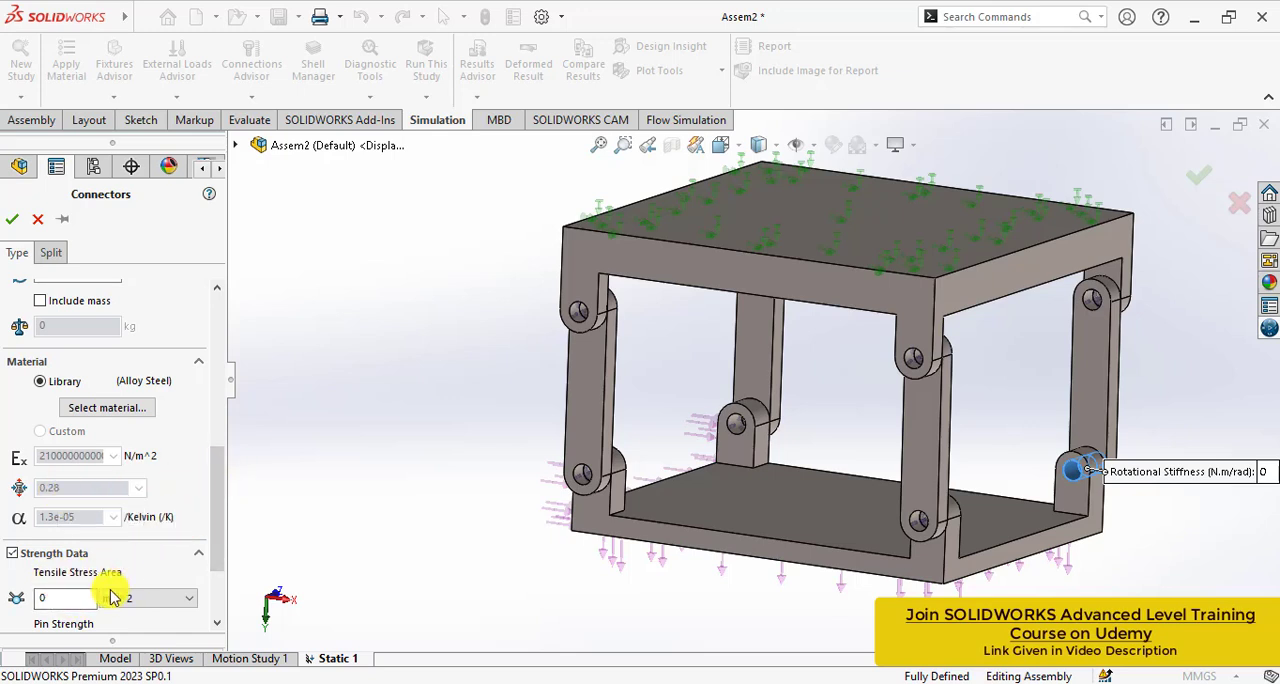
# - Try to apply a tensile stress area of 20 mm^2 to Pin Connector-1
pyautogui.moveTo(68, 598); pyautogui.dragTo(3, 597)
pyautogui.write('2')
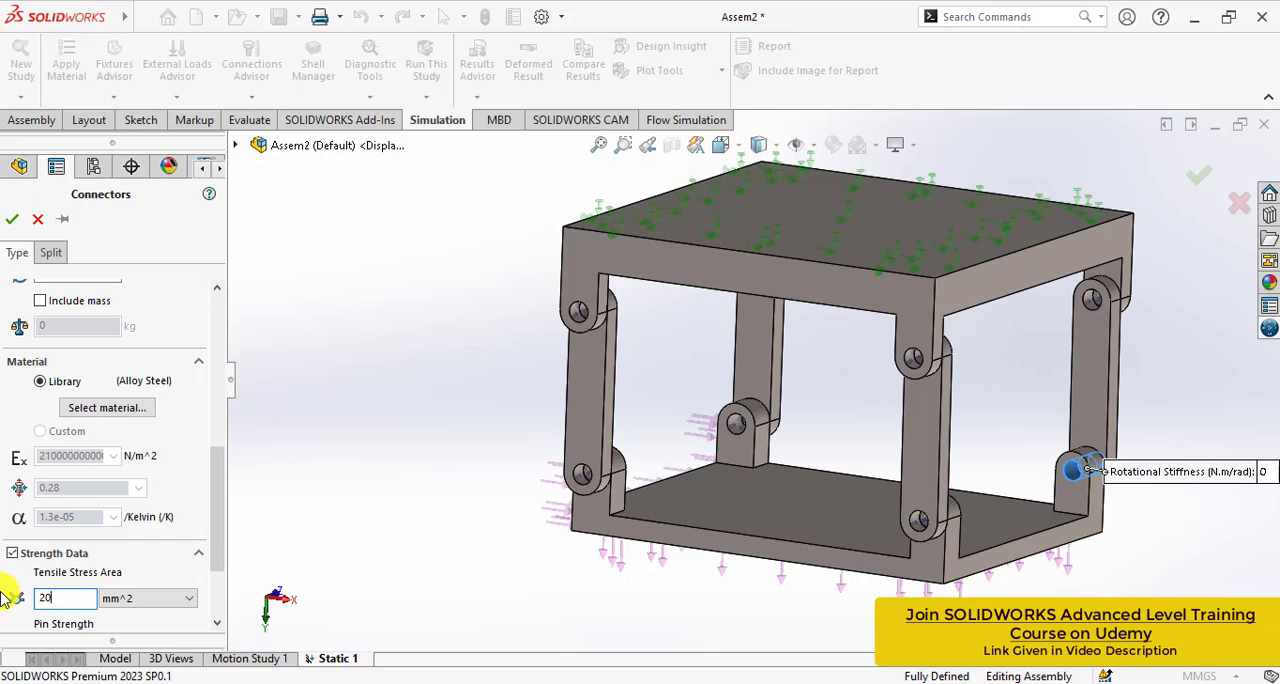
pyautogui.click(14, 226)
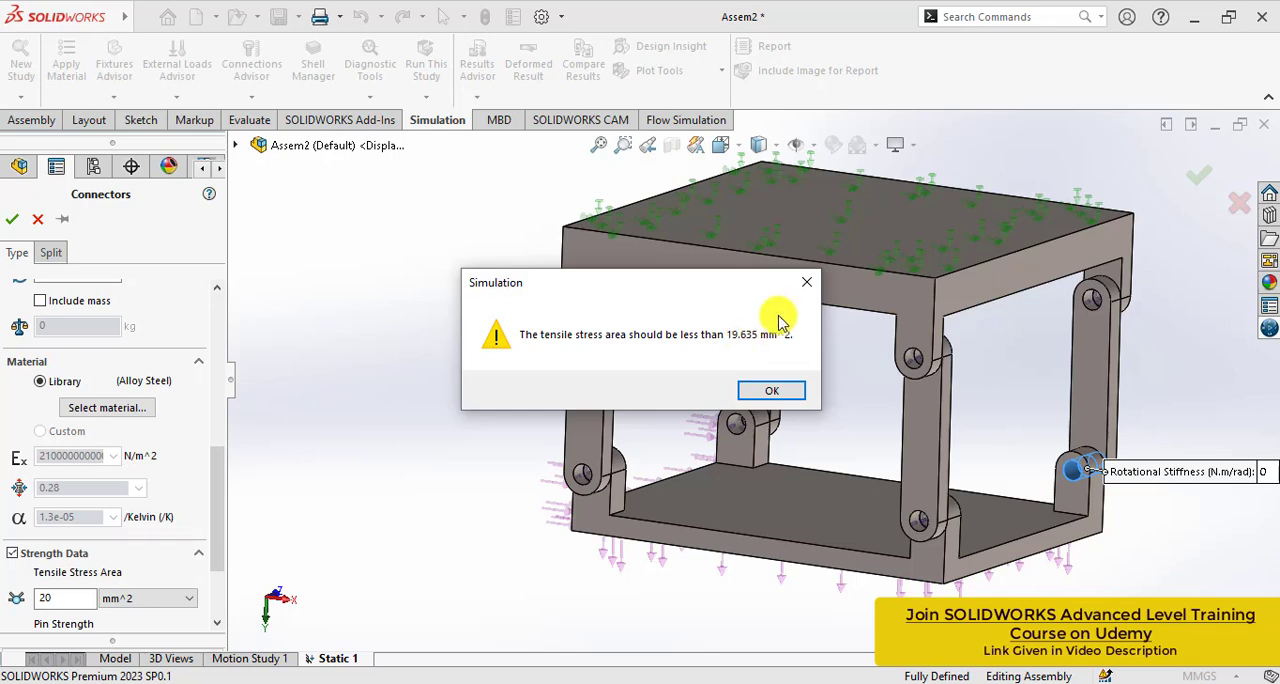
pyautogui.click(805, 293)
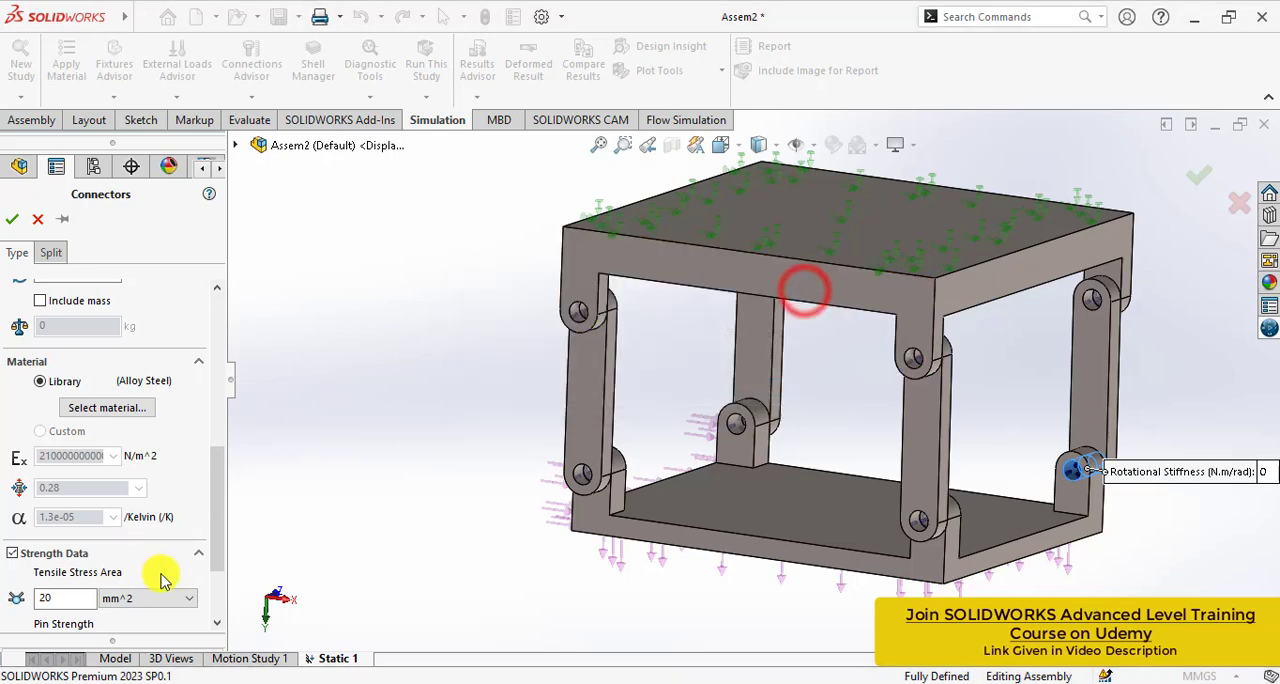
# - Set the tensile stress area of Pin Connector-1 to 19.6 mm^2 and accept the connector definition
pyautogui.doubleClick(65, 597)
pyautogui.write('19.6')
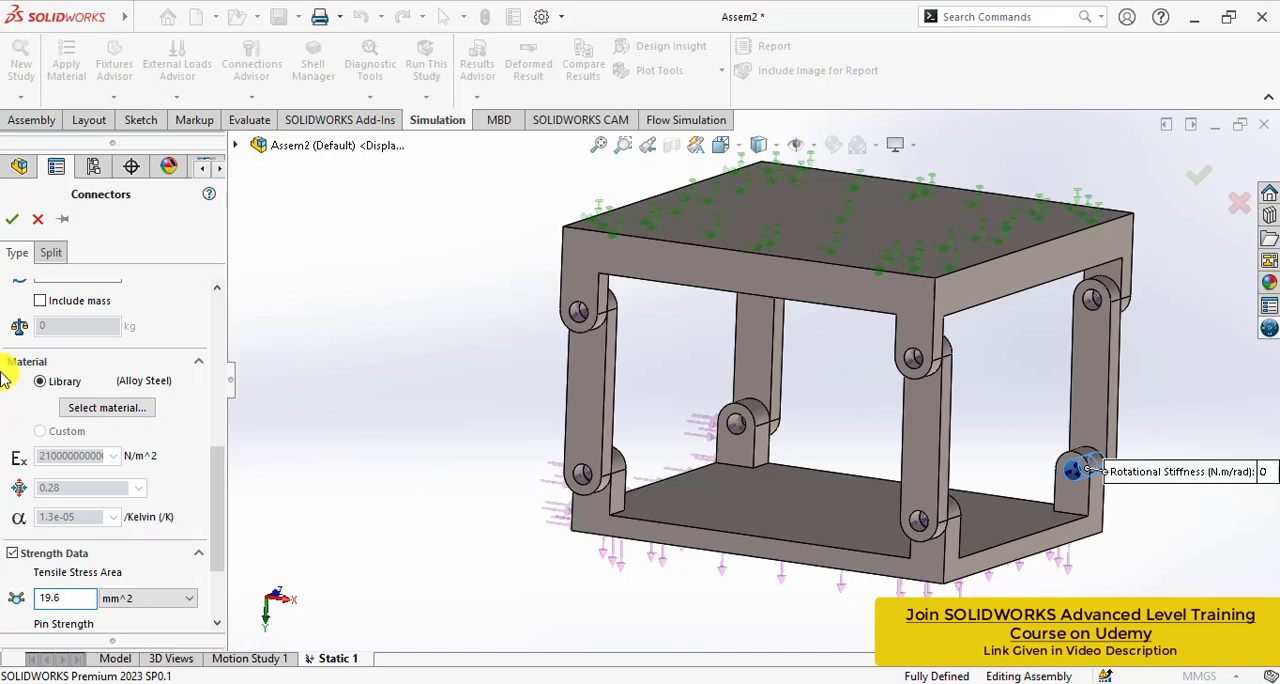
pyautogui.click(12, 218)
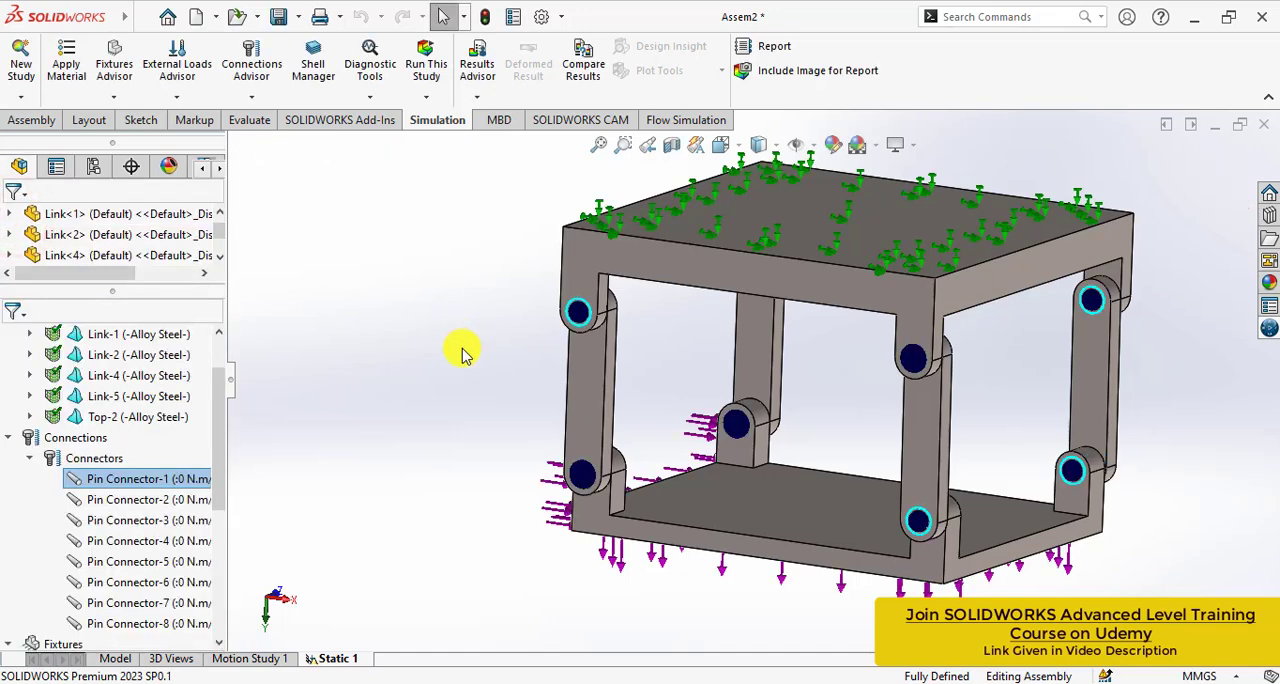
# - Enable strength data for Pin Connector-2 with a tensile stress area of 19.5 mm^2
pyautogui.click(140, 505)
pyautogui.rightClick(140, 505)
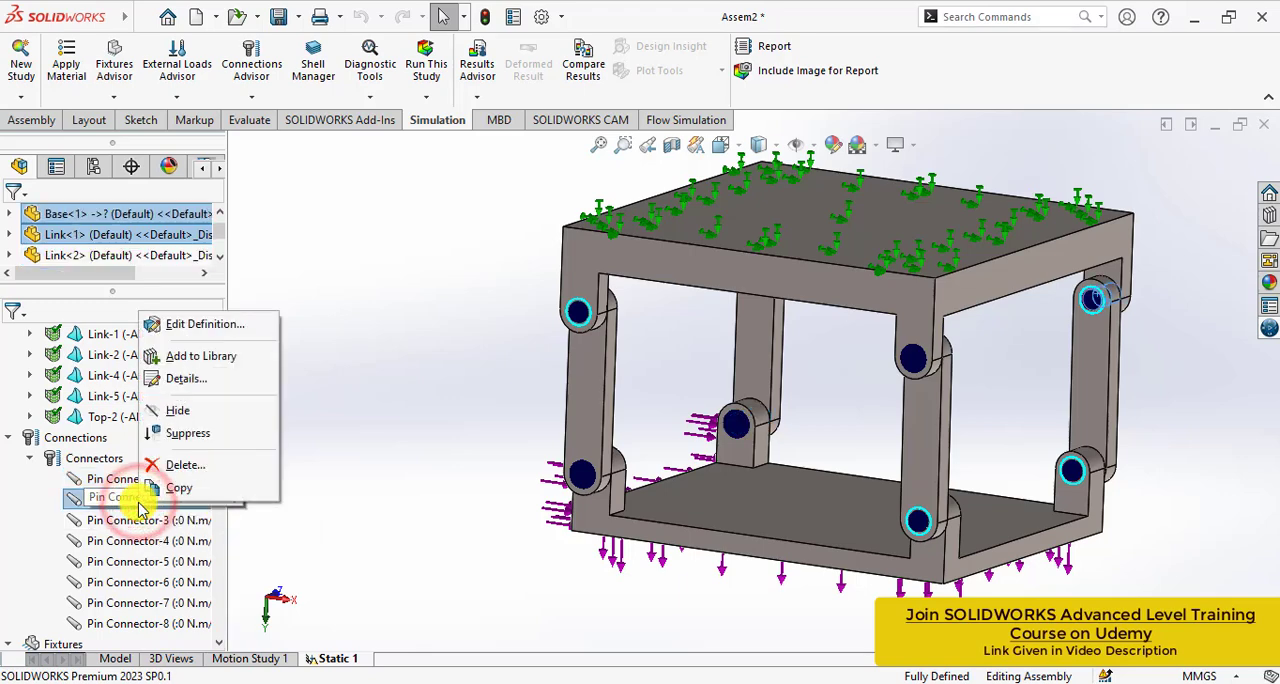
pyautogui.click(198, 321)
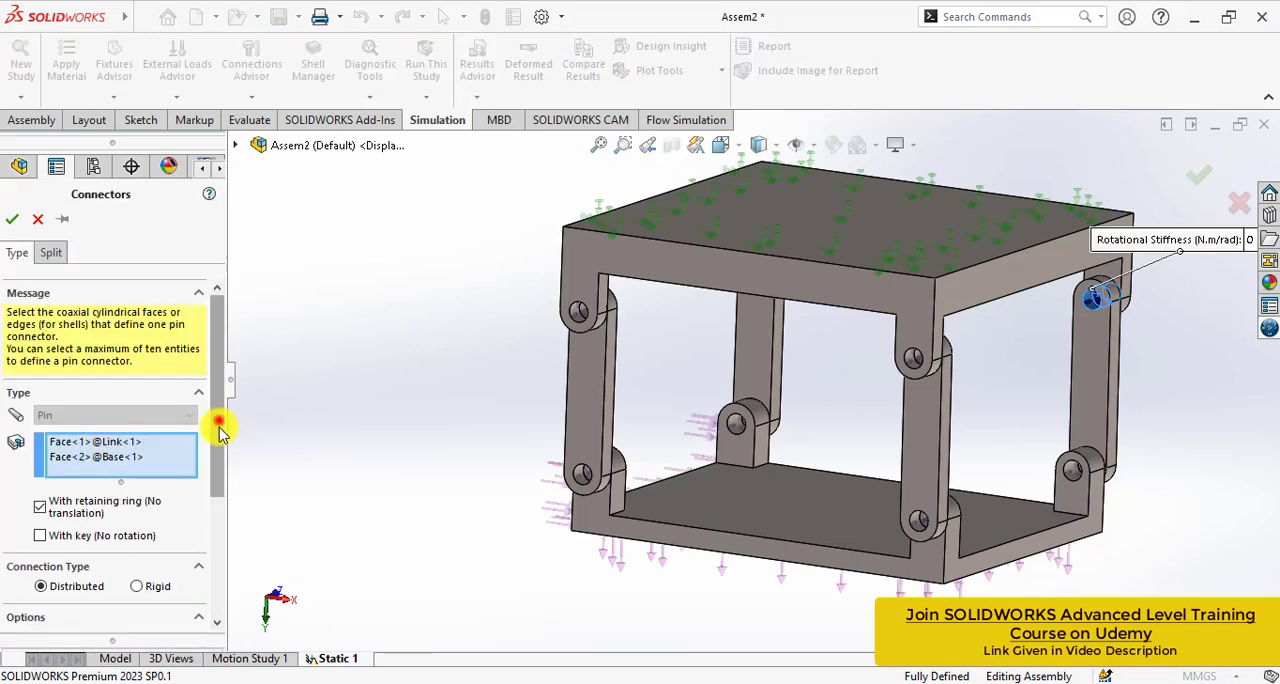
pyautogui.moveTo(220, 430); pyautogui.dragTo(229, 567)
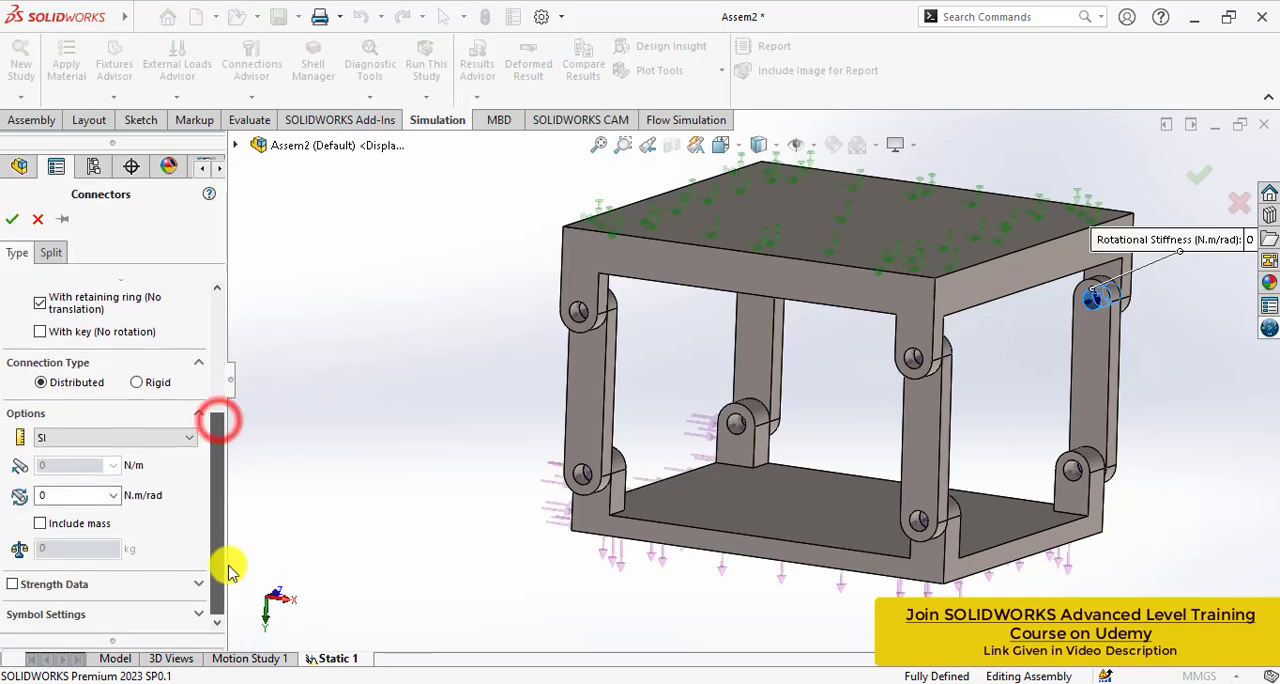
pyautogui.click(10, 584)
pyautogui.moveTo(218, 452); pyautogui.dragTo(232, 571)
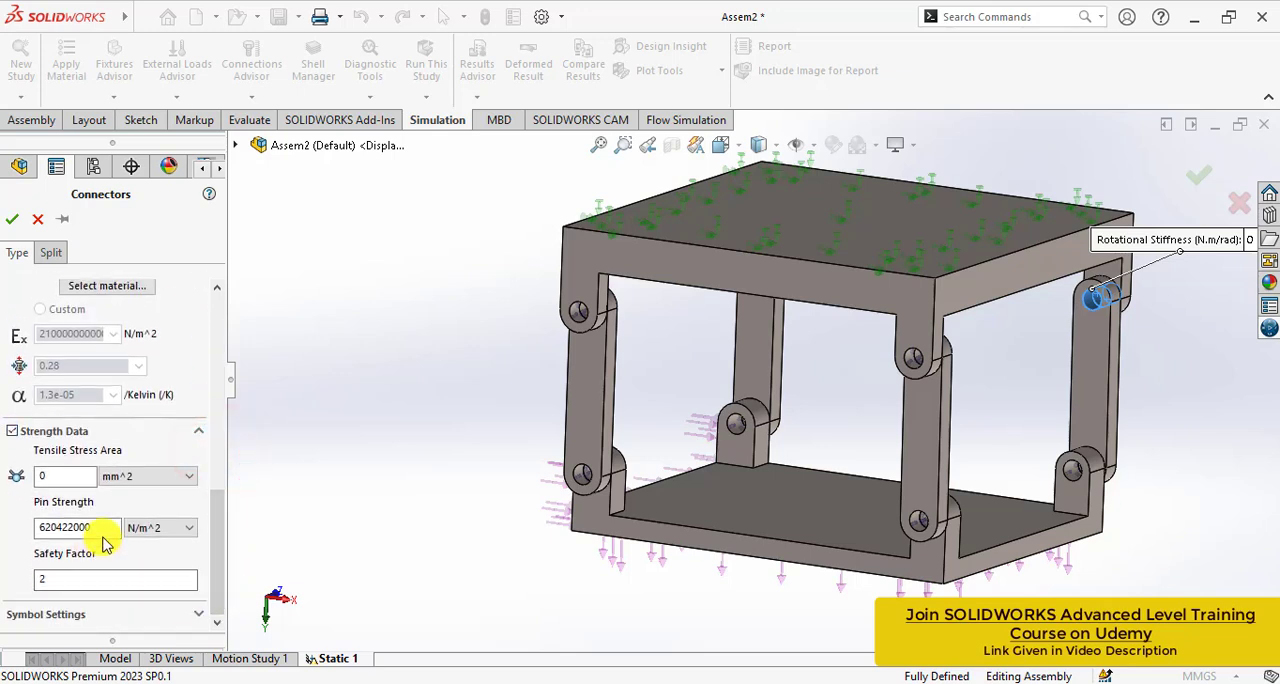
pyautogui.click(63, 481)
pyautogui.write('19.5')
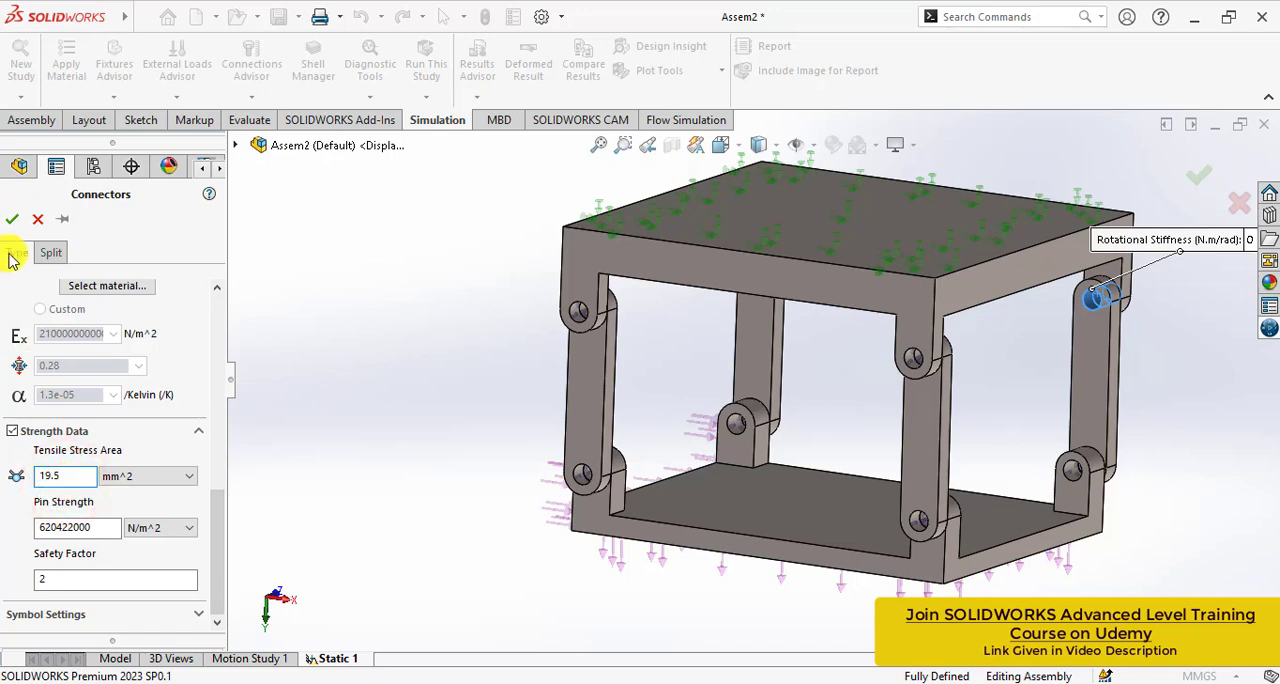
pyautogui.click(8, 220)
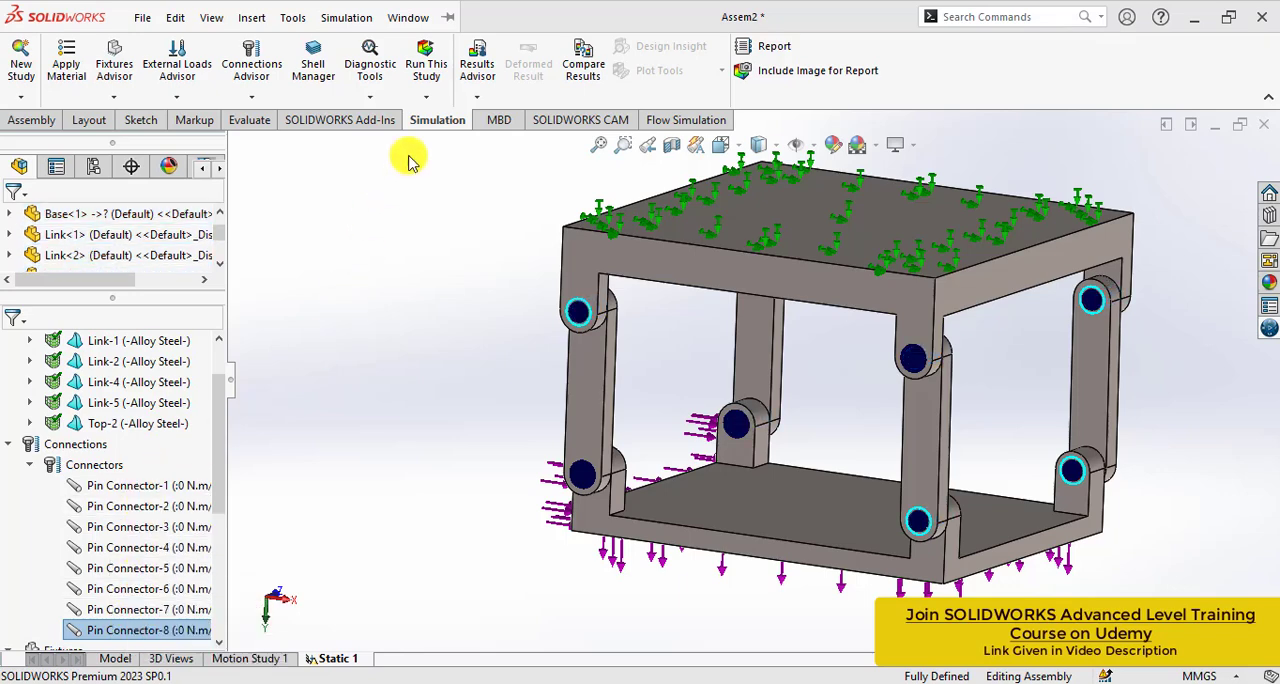
# - Rerun the static study and define a Pin/Bolt Check plot from its results
pyautogui.click(426, 50)
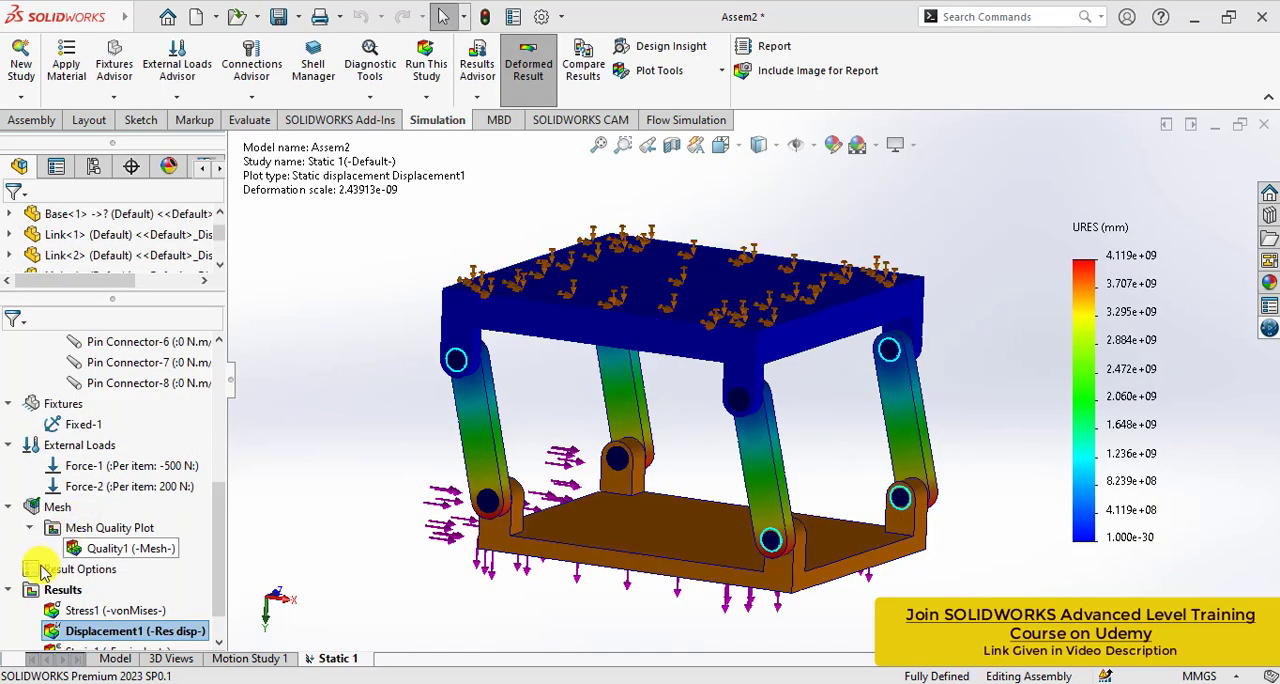
pyautogui.rightClick(55, 592)
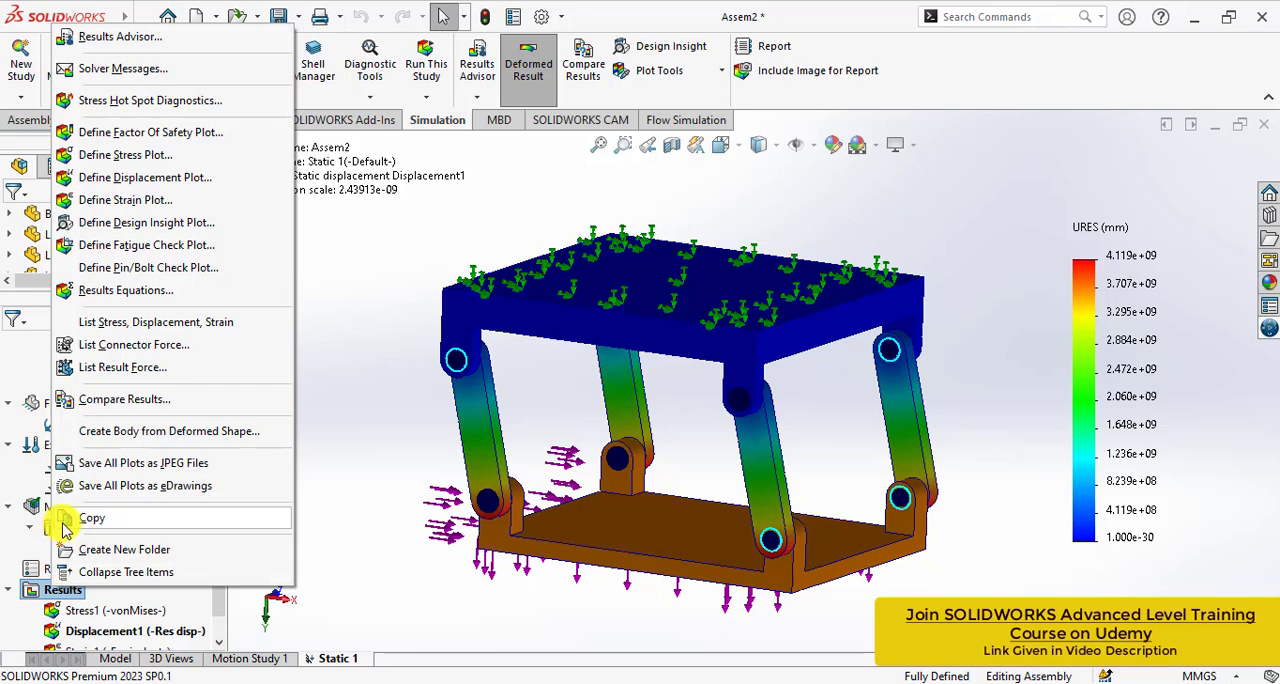
pyautogui.click(99, 270)
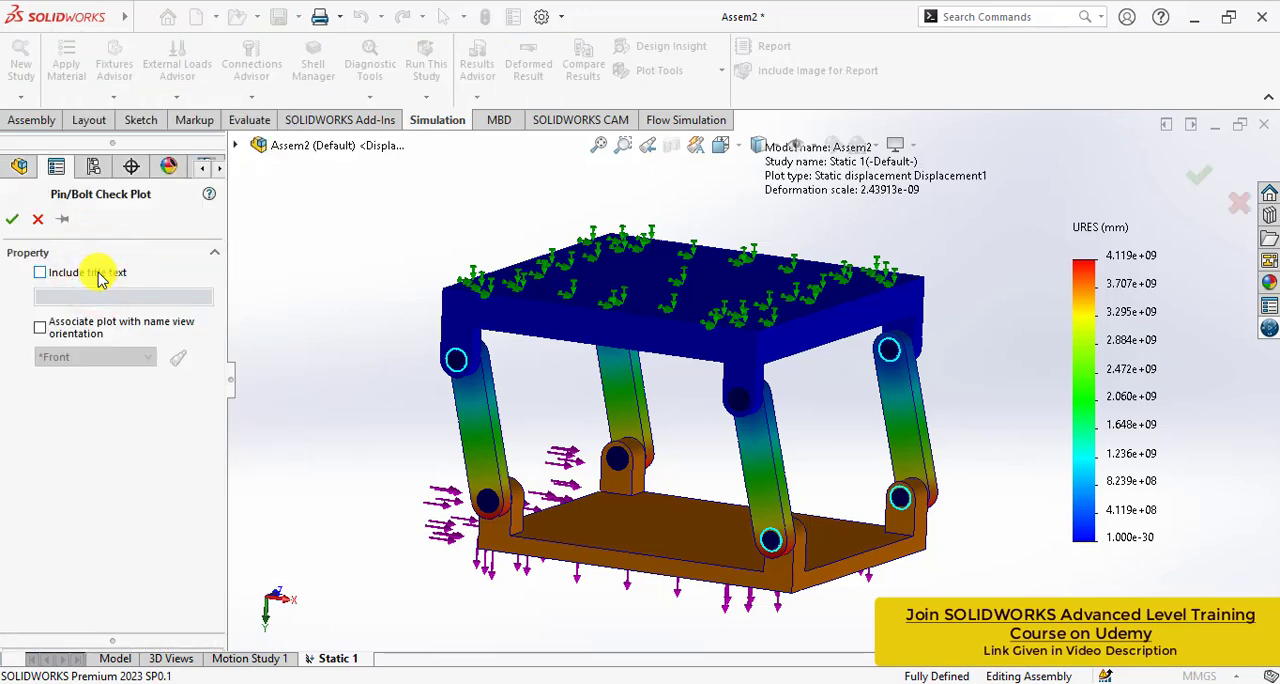
pyautogui.click(12, 218)
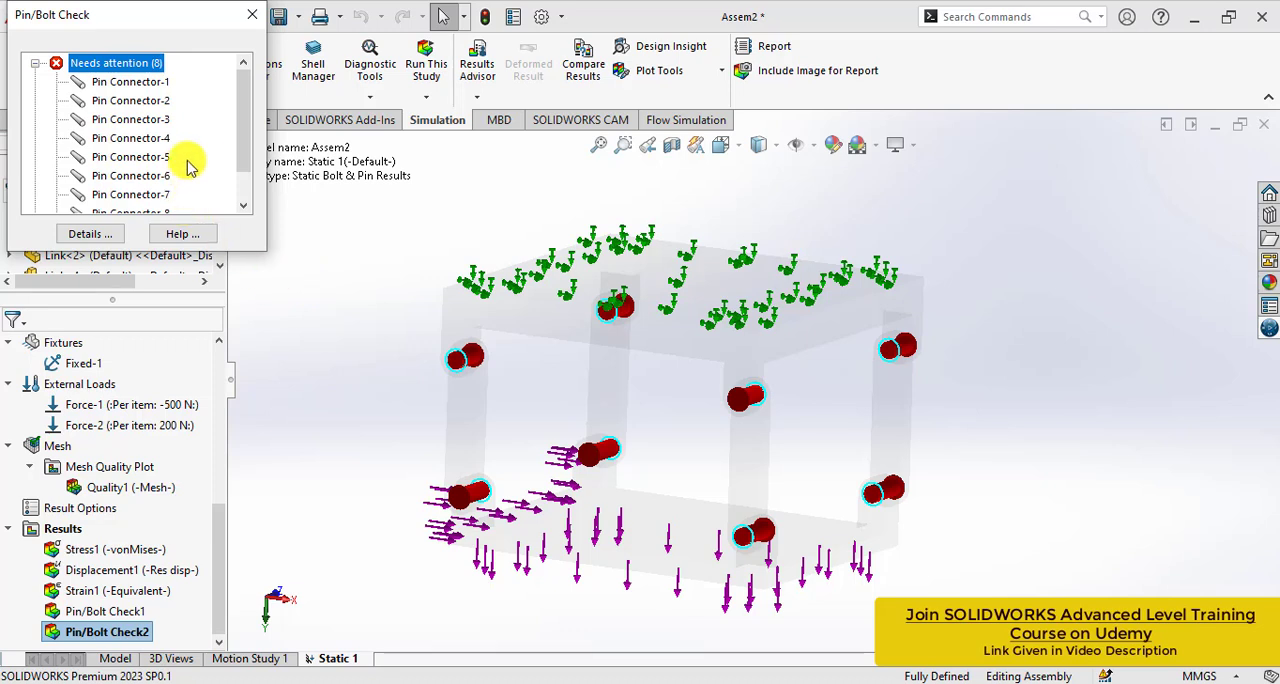
# - Review which pin connectors the Pin/Bolt Check lists under Needs attention and under OK
pyautogui.click(88, 63)
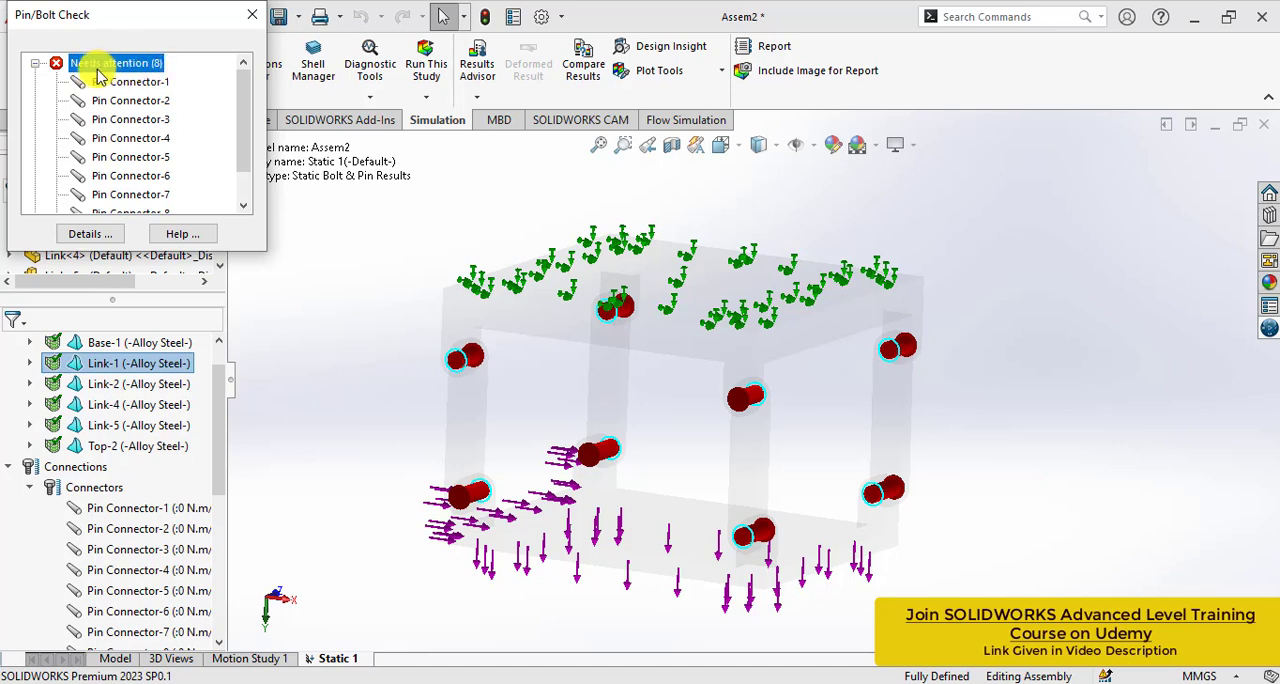
pyautogui.moveTo(243, 114); pyautogui.dragTo(243, 140)
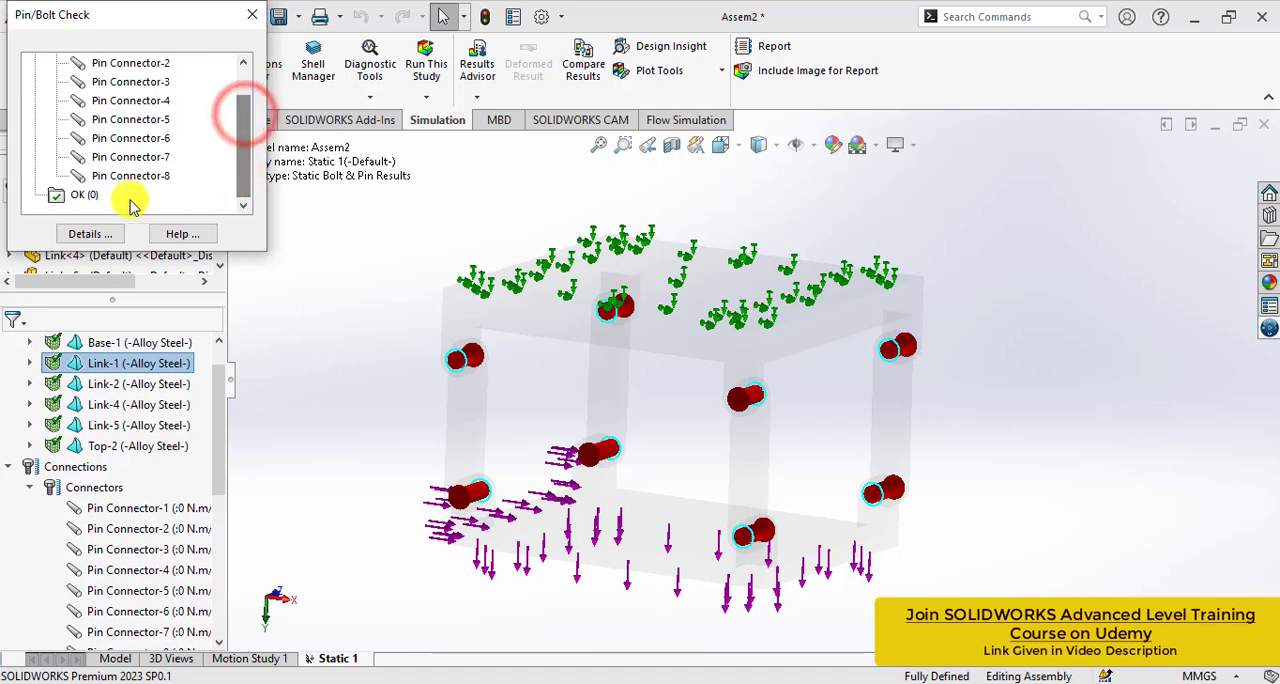
pyautogui.click(85, 196)
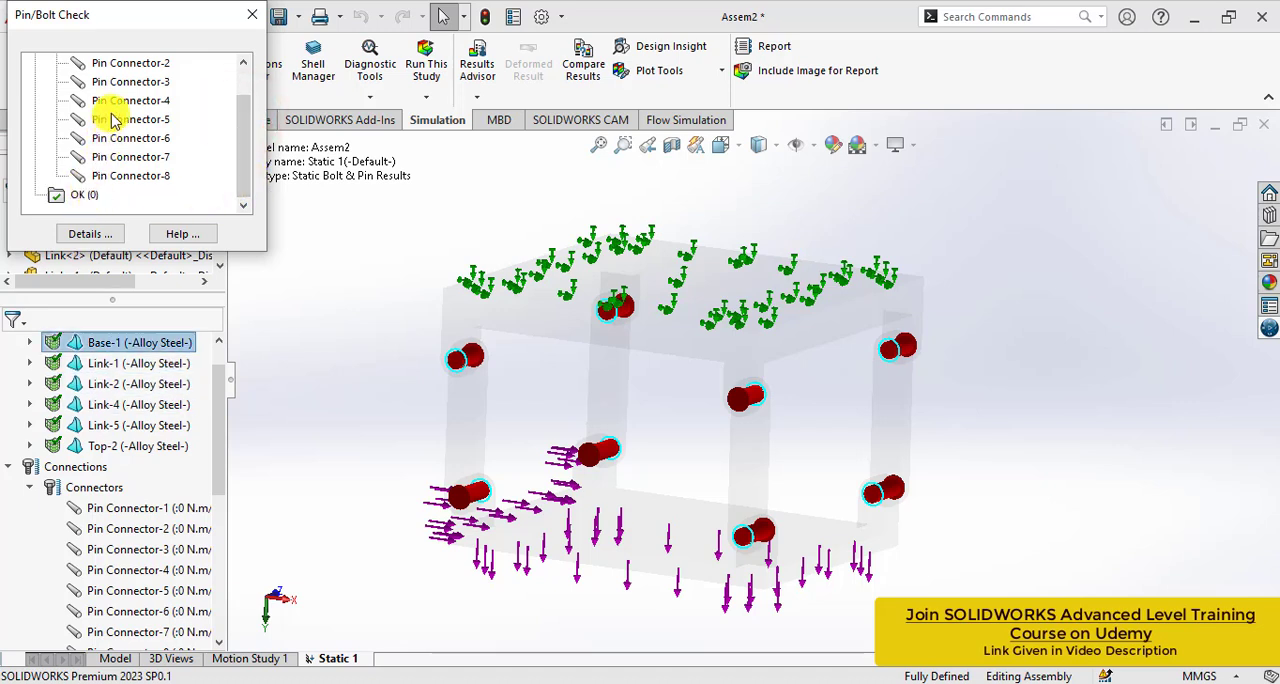
pyautogui.moveTo(242, 143); pyautogui.dragTo(244, 88)
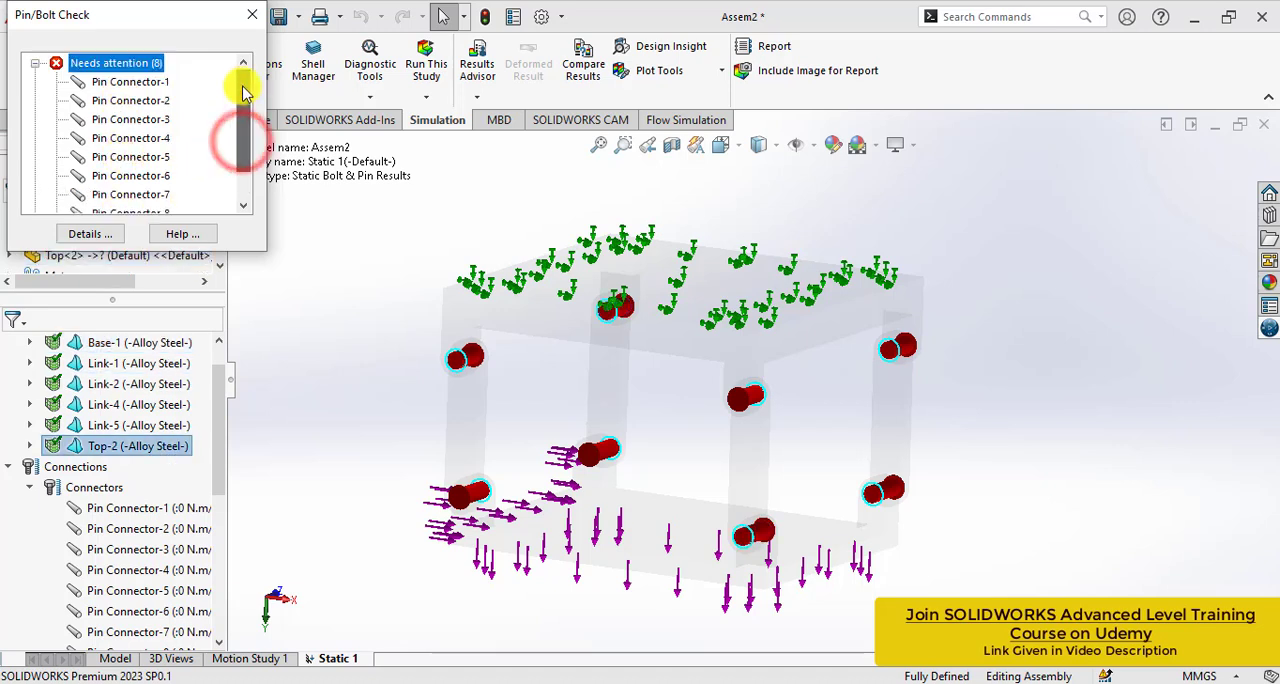
# - Compare the check results of Pin Connector-1 and Pin Connector-2, and examine Pin Connector-1 close up with its calculated factors of safety
pyautogui.click(148, 83)
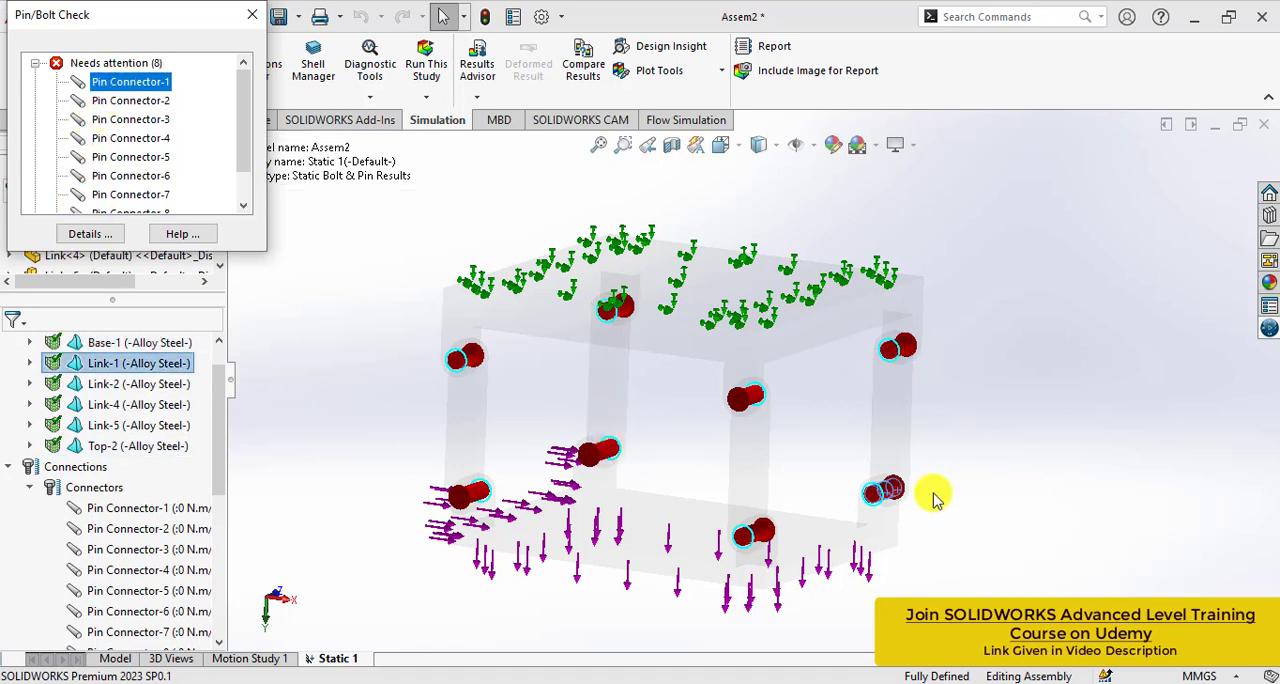
pyautogui.click(130, 100)
pyautogui.click(130, 81)
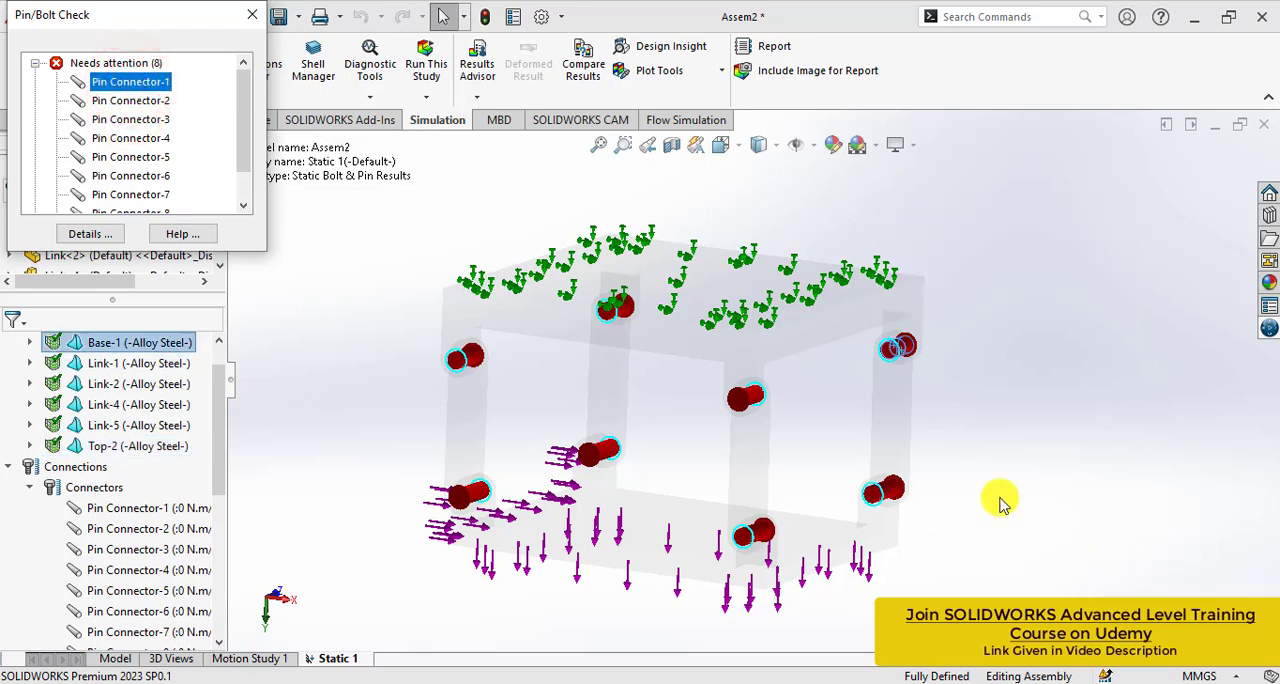
pyautogui.click(135, 101)
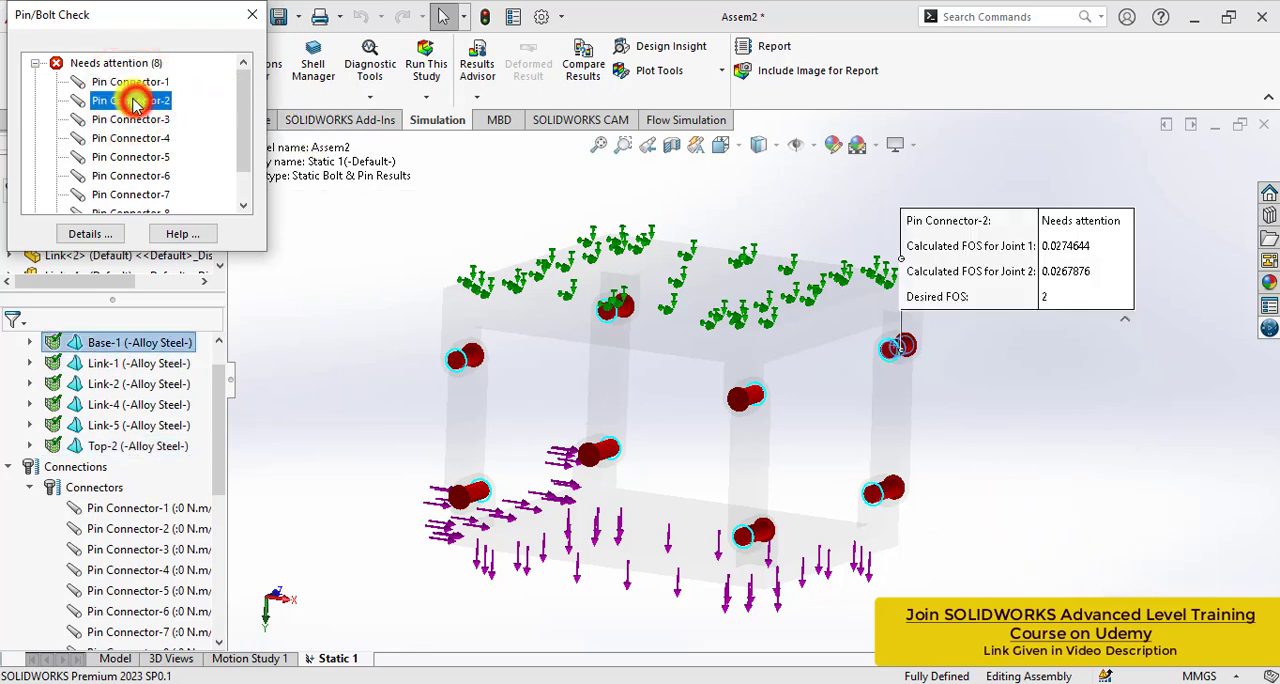
pyautogui.doubleClick(133, 84)
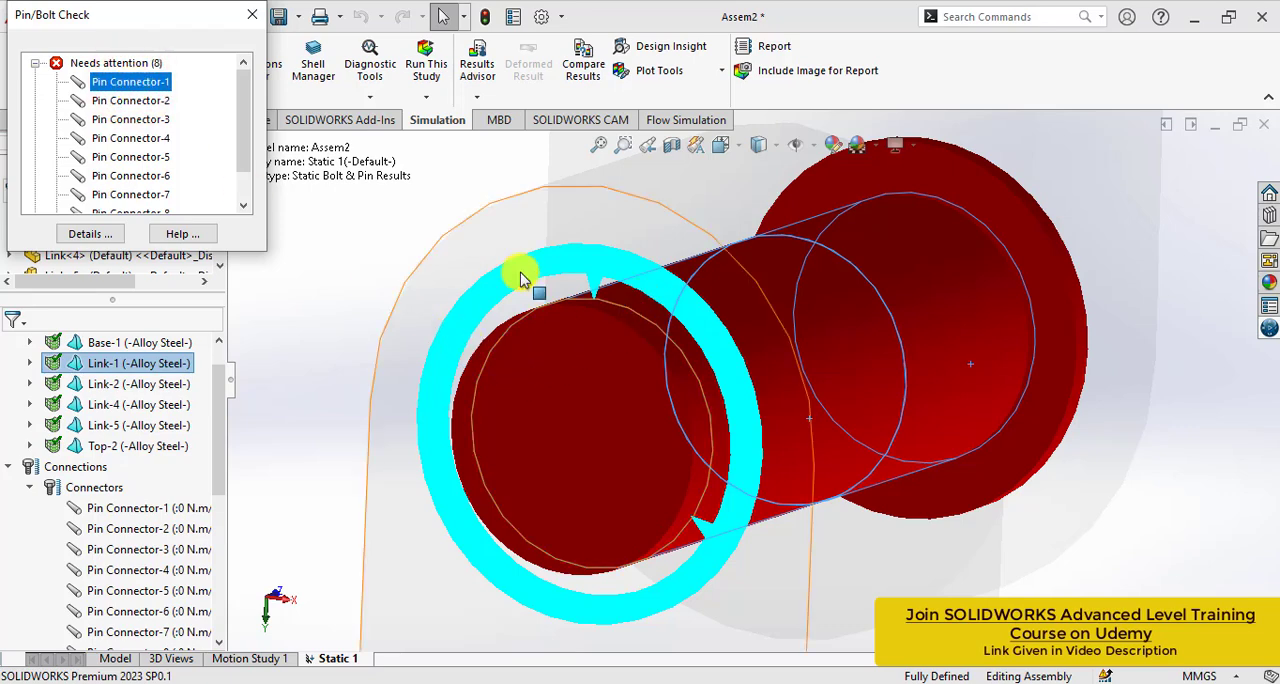
pyautogui.click(130, 83)
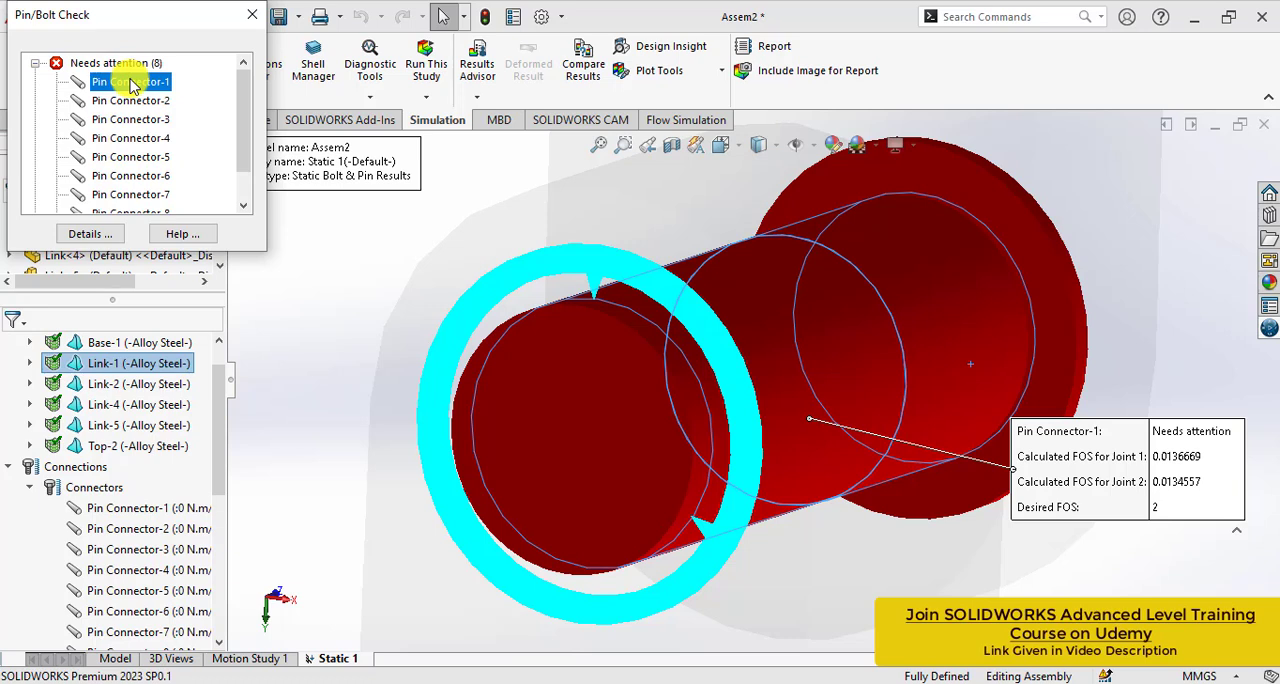
# - Examine the calculated factors of safety of the other pins in the check list, from Pin Connector-2 through Pin Connector-8
pyautogui.click(134, 102)
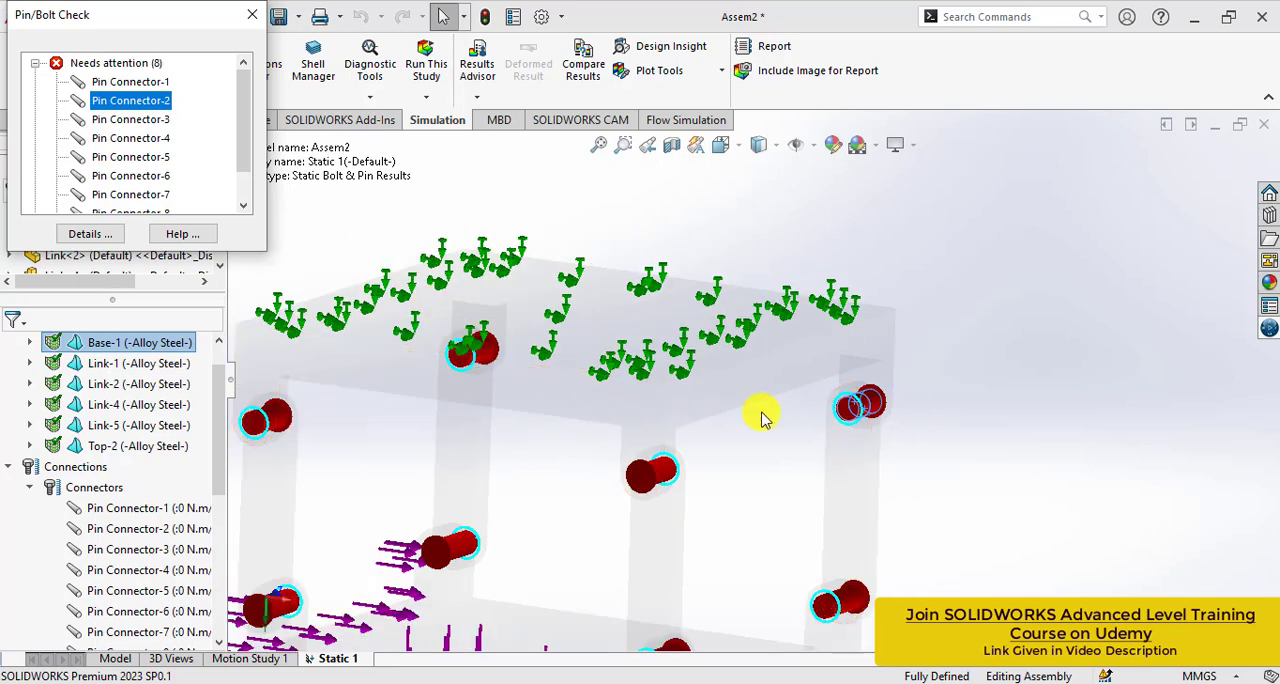
pyautogui.click(1043, 312)
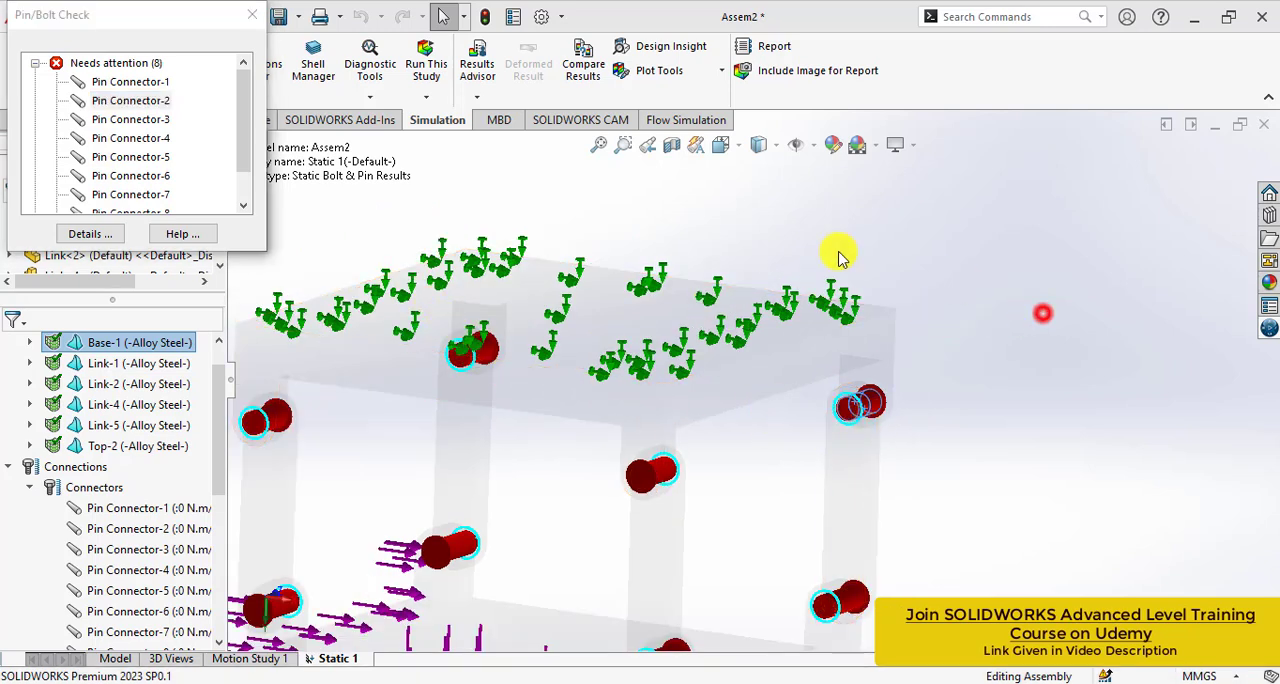
pyautogui.click(143, 104)
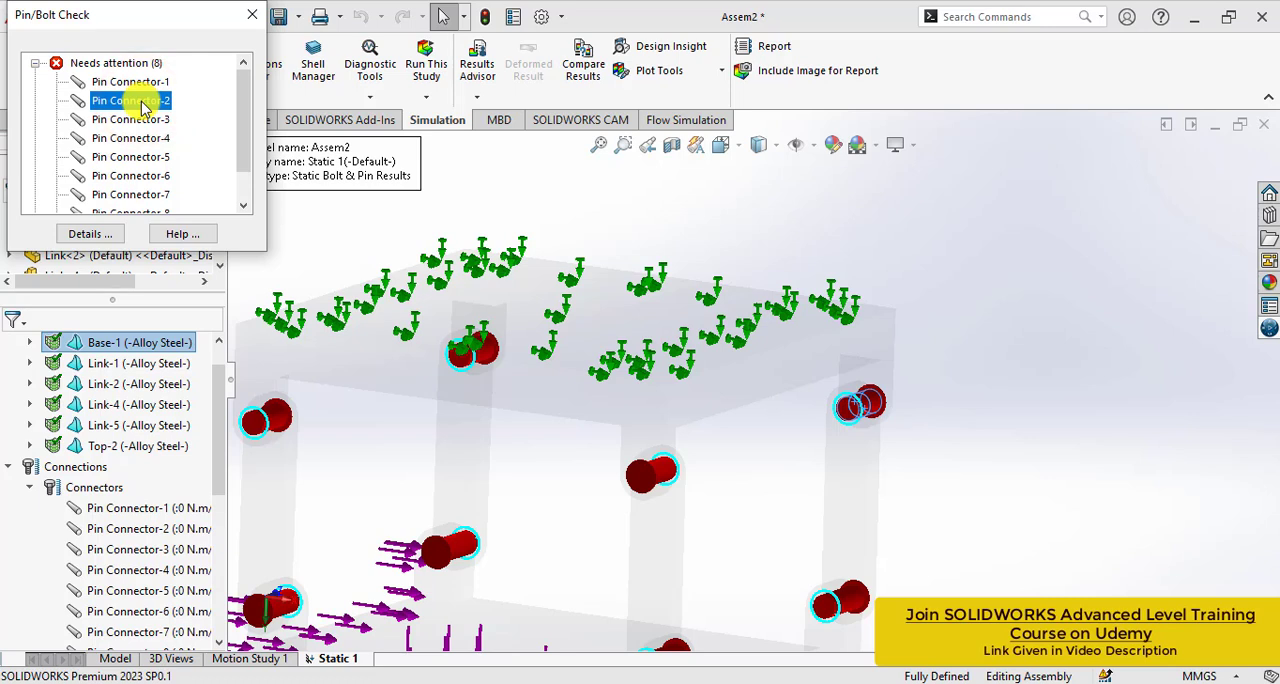
pyautogui.click(137, 104)
pyautogui.click(122, 122)
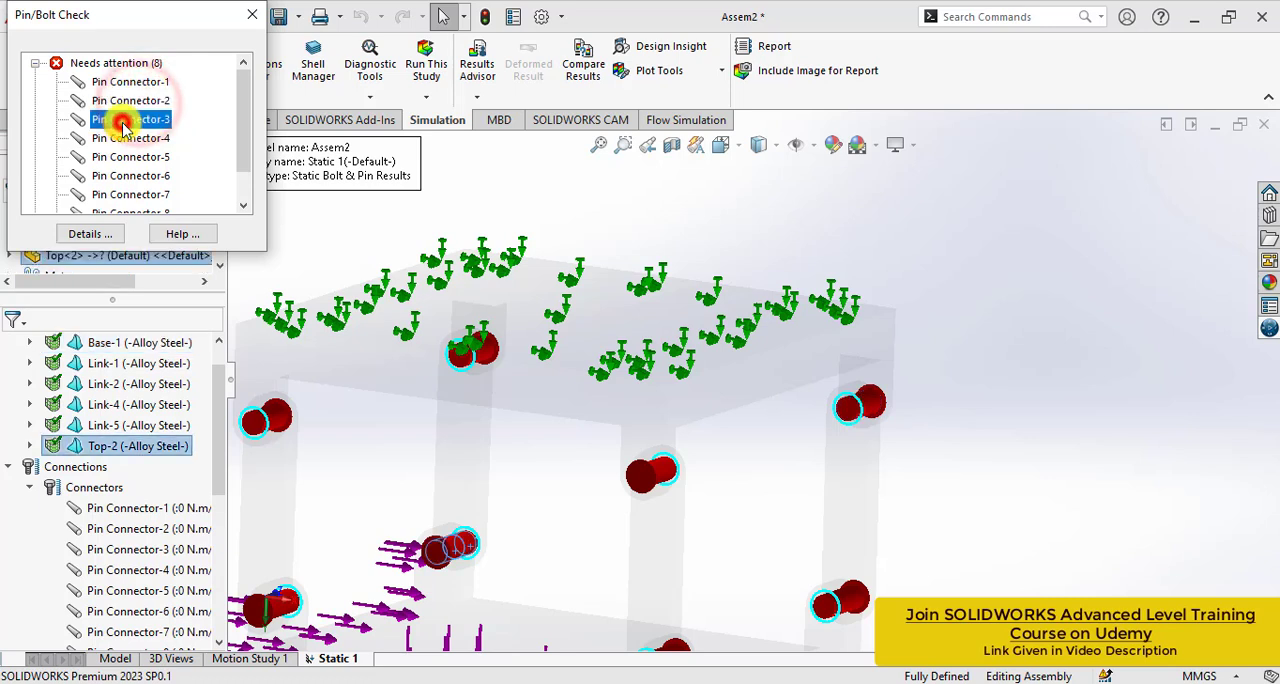
pyautogui.click(120, 103)
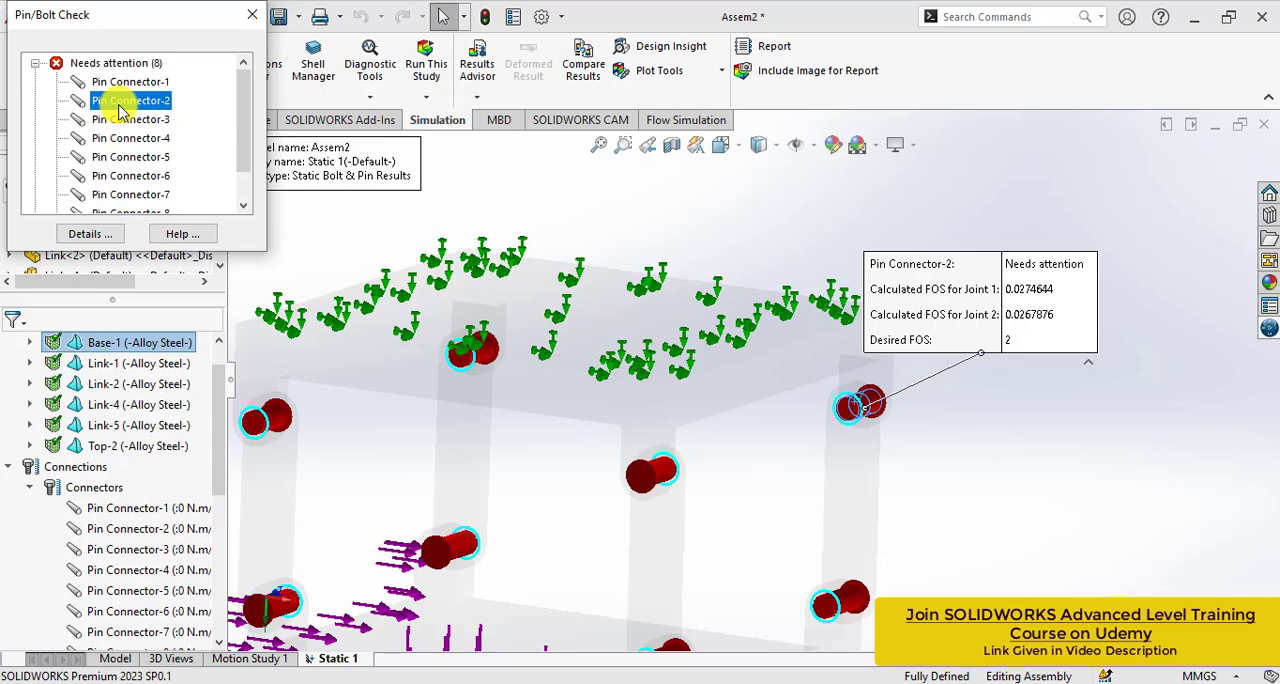
pyautogui.click(117, 157)
pyautogui.click(120, 138)
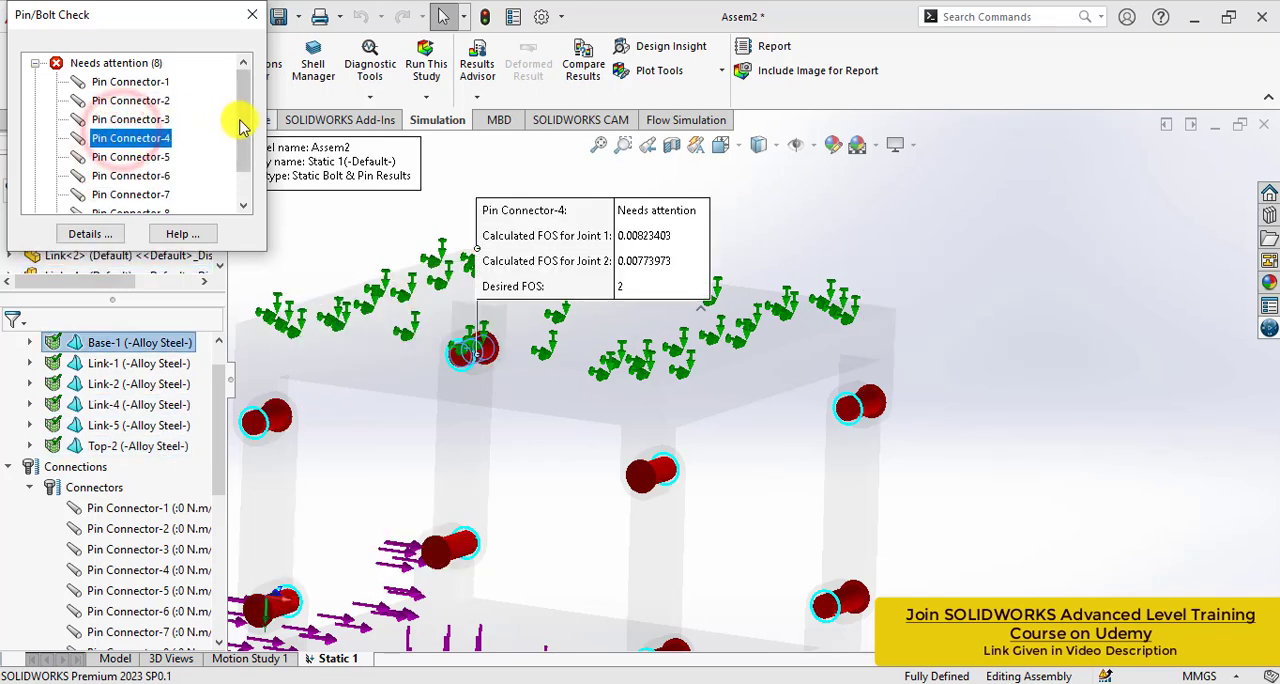
pyautogui.moveTo(243, 112); pyautogui.dragTo(243, 132)
pyautogui.click(139, 178)
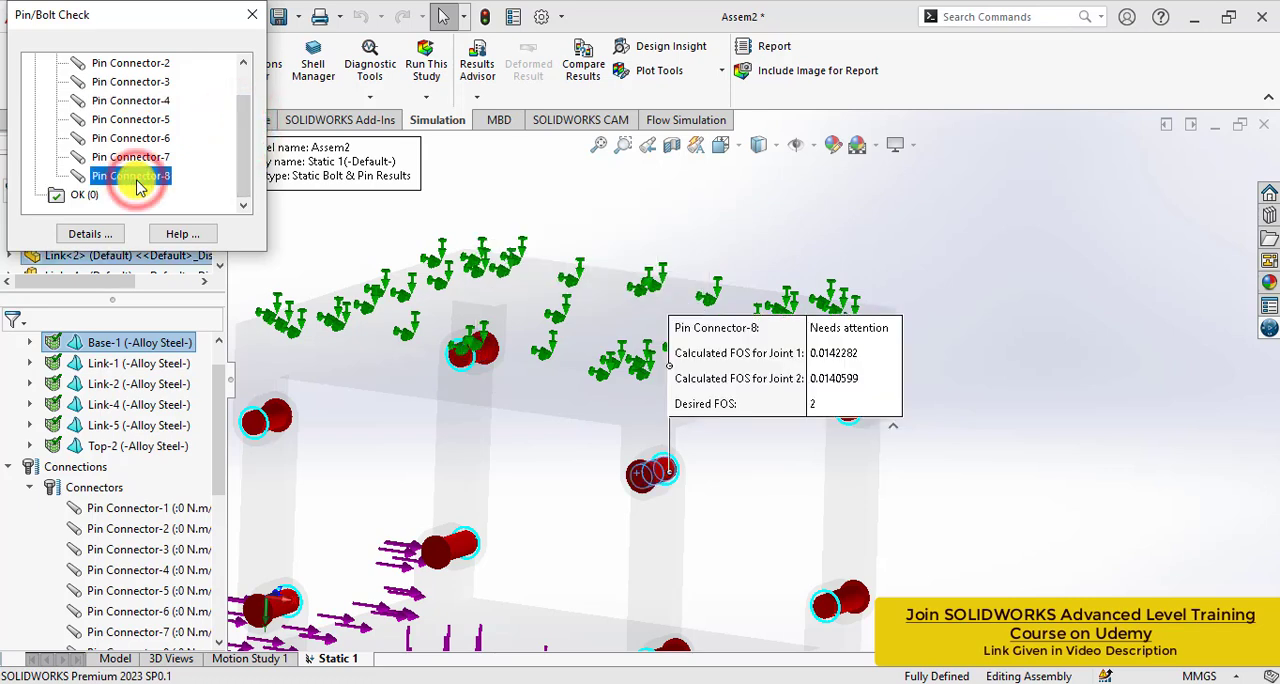